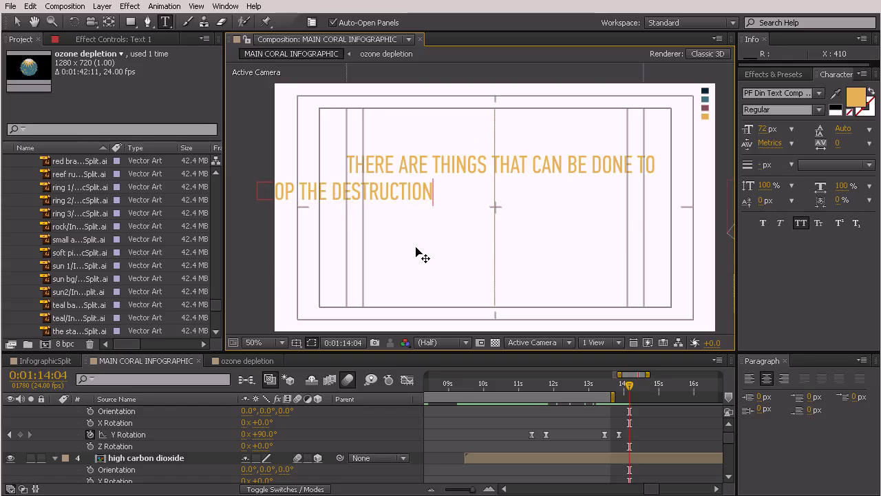
Step: Center STOP THE DESTRUCTION under the first text line and style it Bold in the maroon swatch color
click(17, 22)
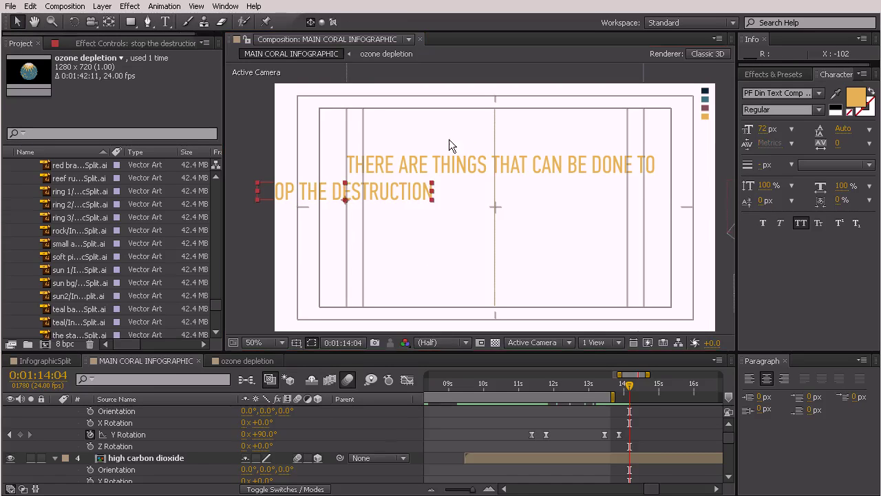
drag(422, 190, 560, 194)
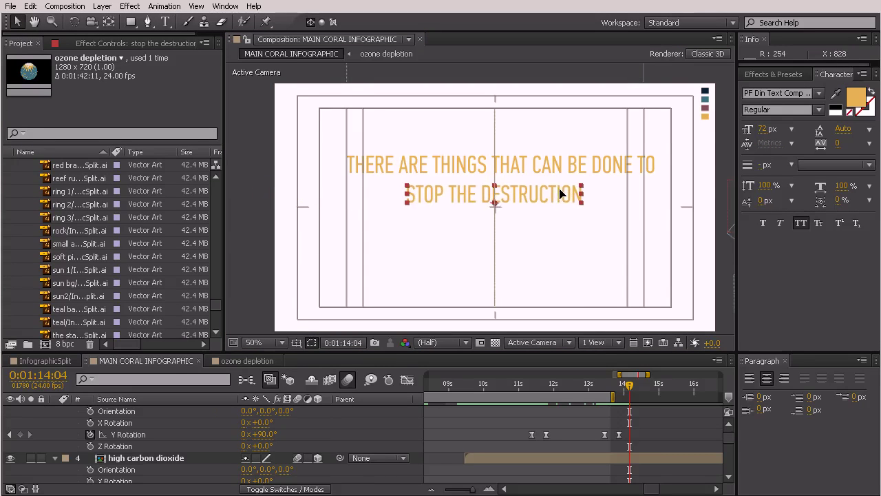
click(836, 93)
click(708, 107)
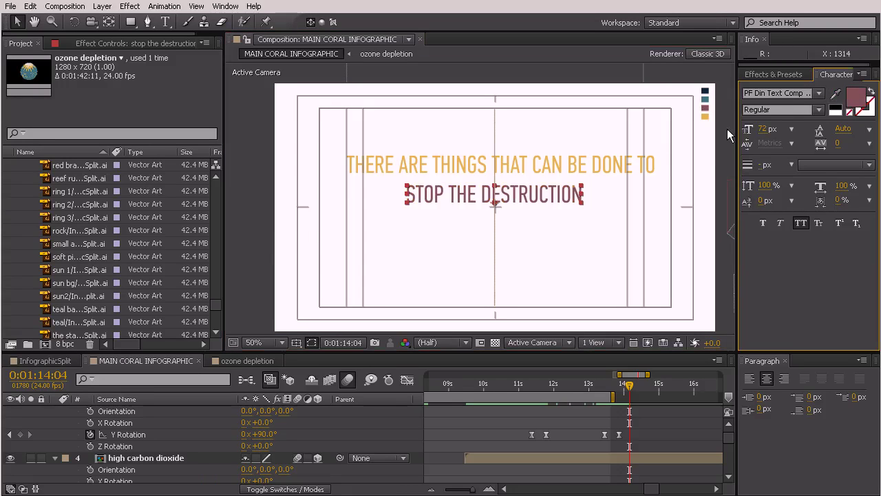
click(818, 111)
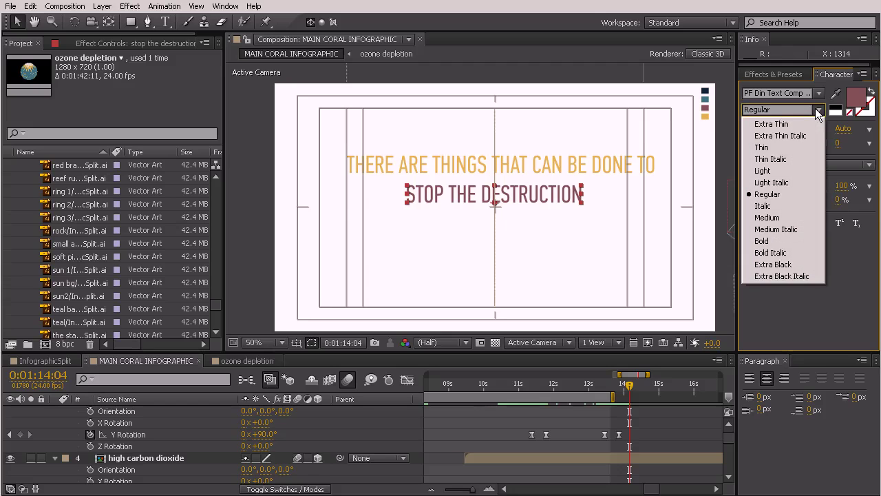
click(770, 243)
Step: Recolor the "there are things that can be done to" text with the teal palette swatch
click(628, 163)
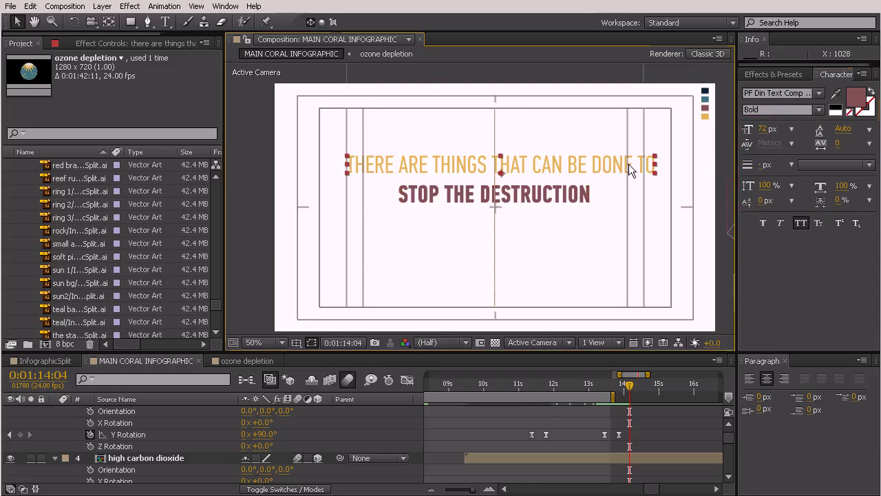
click(836, 93)
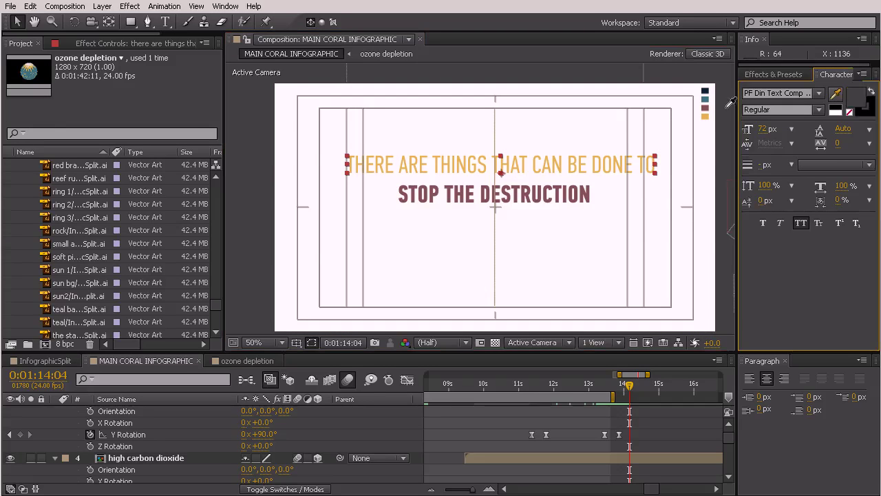
click(704, 99)
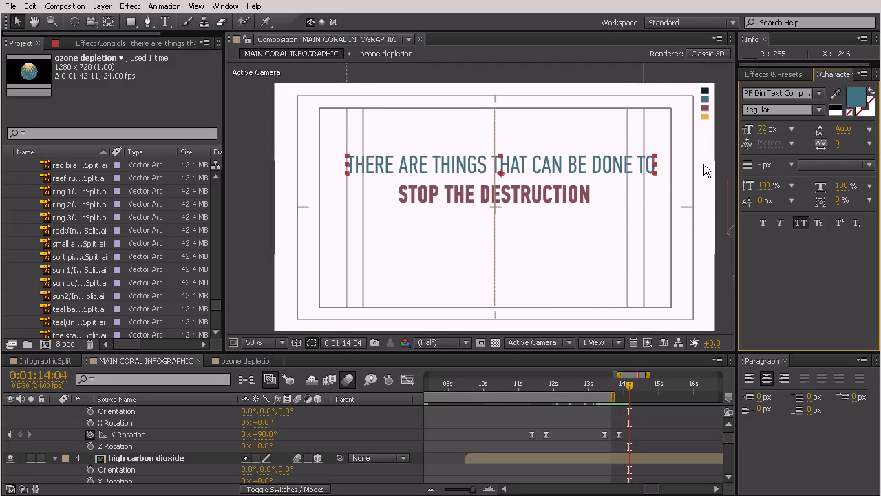
Step: Set the first text line in Adobe Garamond Bold Italic and turn off All Caps for it
click(783, 93)
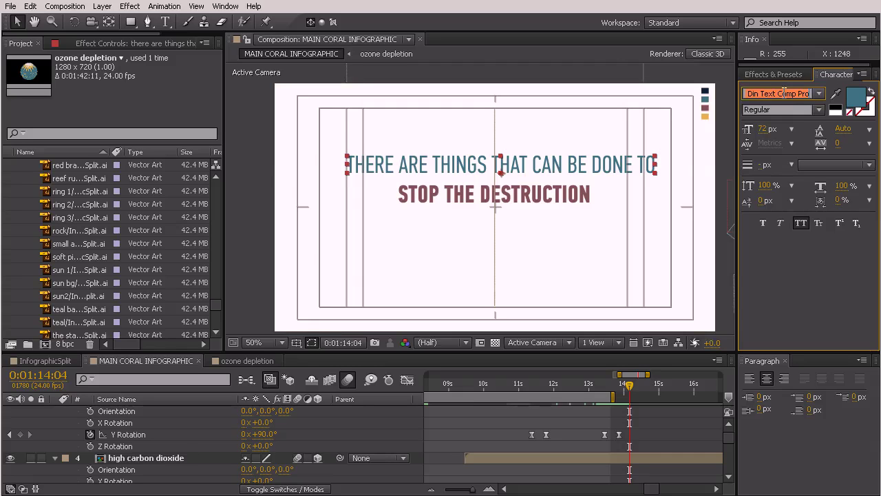
text(adobe g)
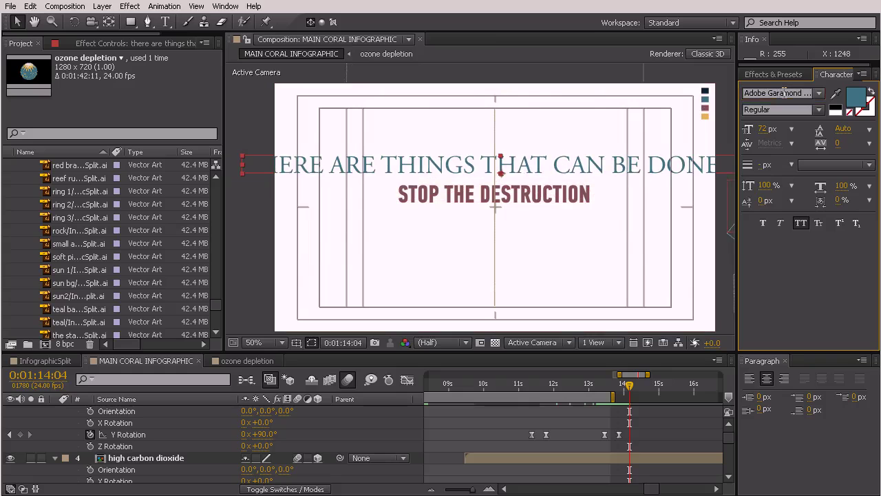
click(705, 177)
click(800, 224)
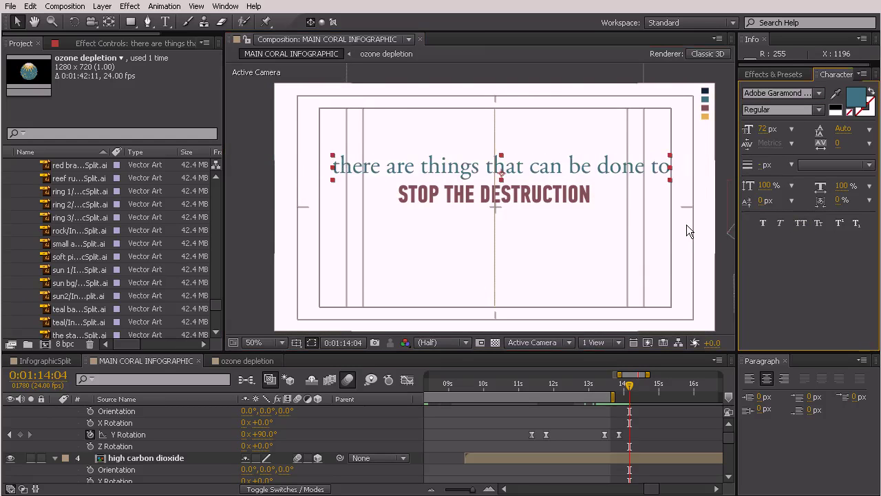
click(820, 110)
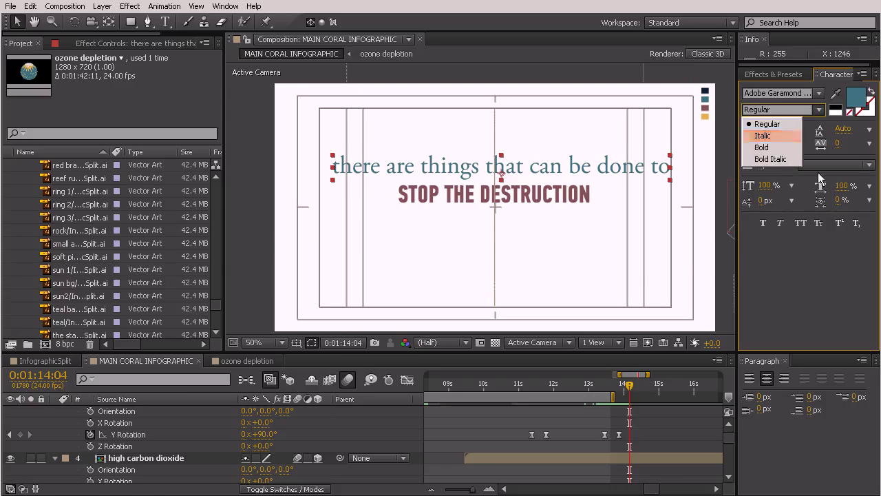
click(778, 132)
click(818, 111)
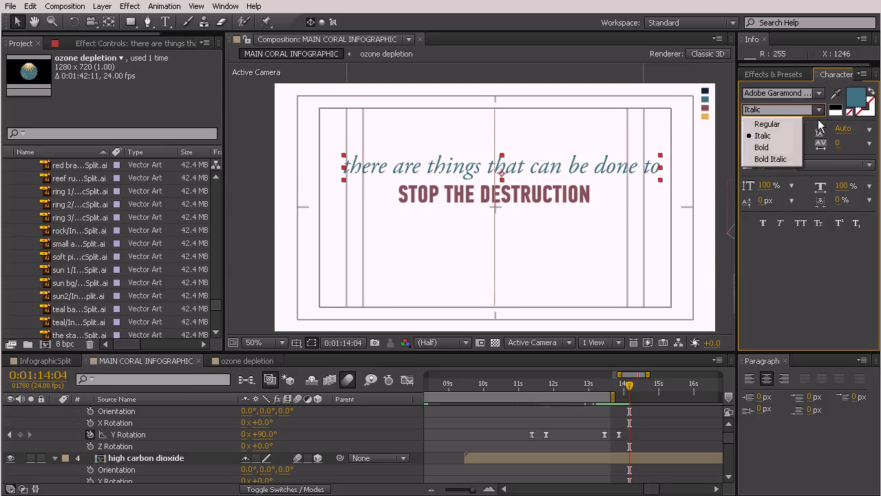
click(790, 159)
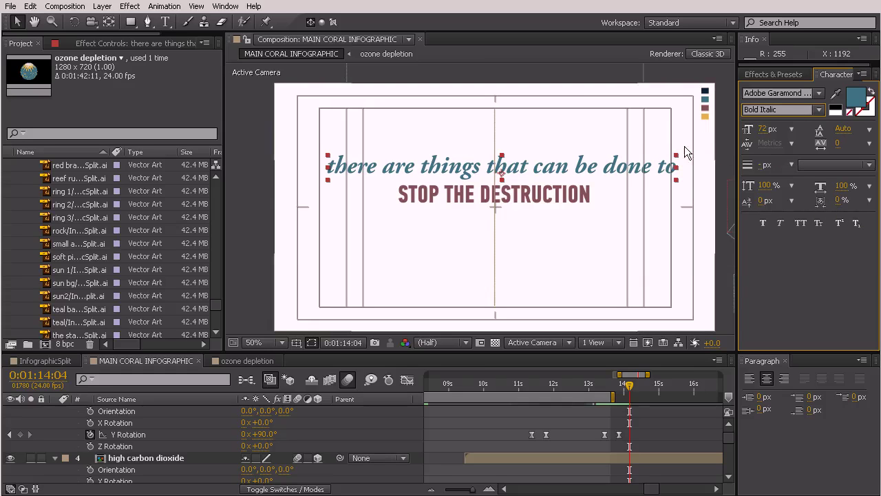
Step: Center the teal line in the frame and scale up STOP THE DESTRUCTION to match its width
drag(677, 161, 644, 171)
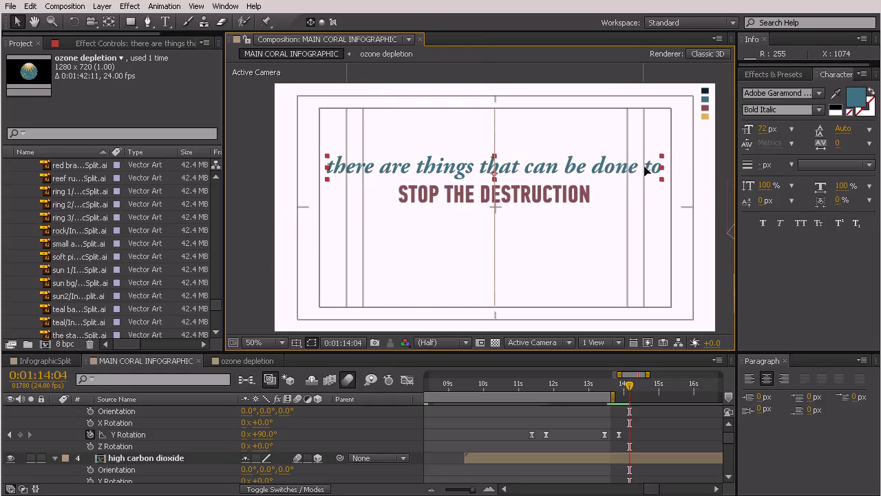
click(581, 193)
drag(590, 202, 657, 202)
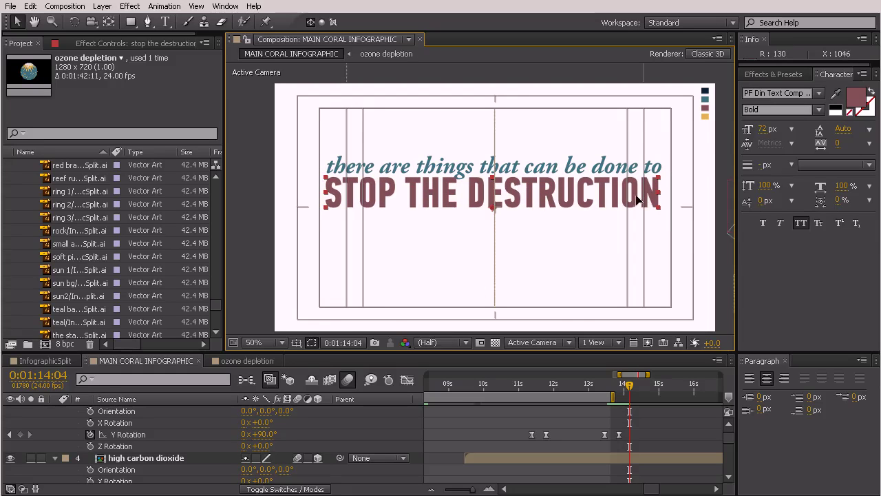
Step: Move the teal line up to leave a clear gap above STOP THE DESTRUCTION, and deselect it
click(643, 168)
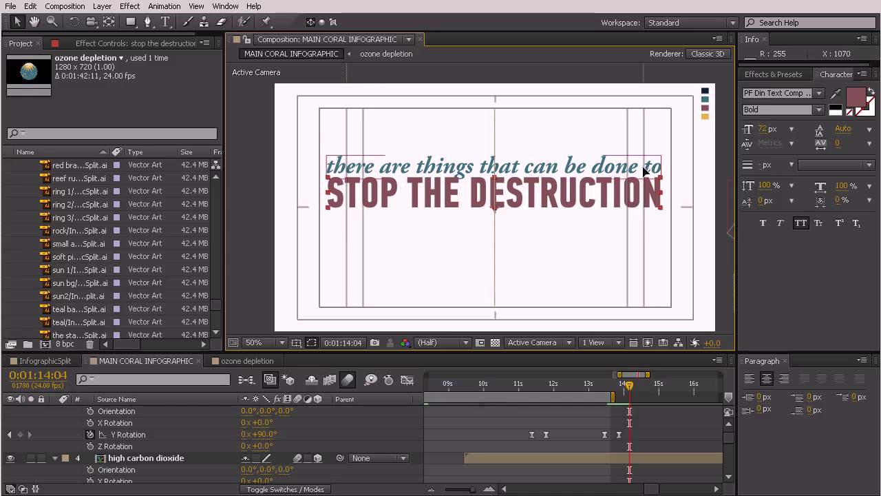
drag(645, 168, 646, 166)
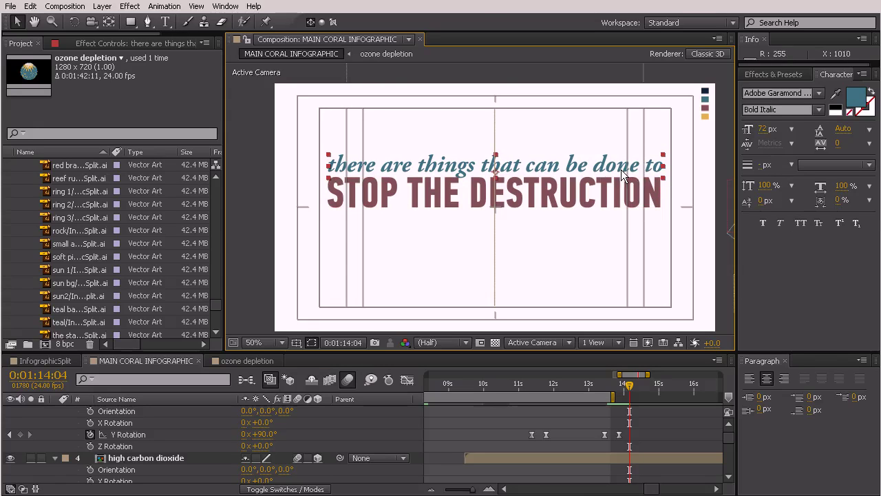
drag(621, 169, 619, 134)
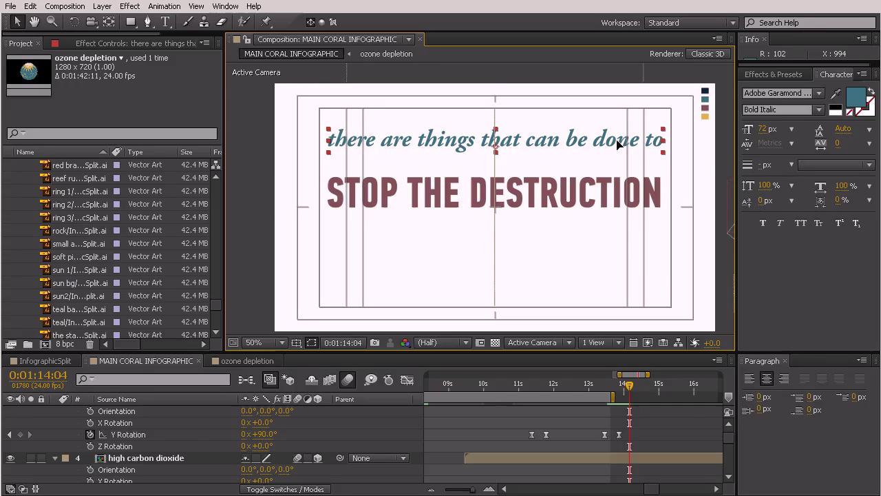
click(690, 187)
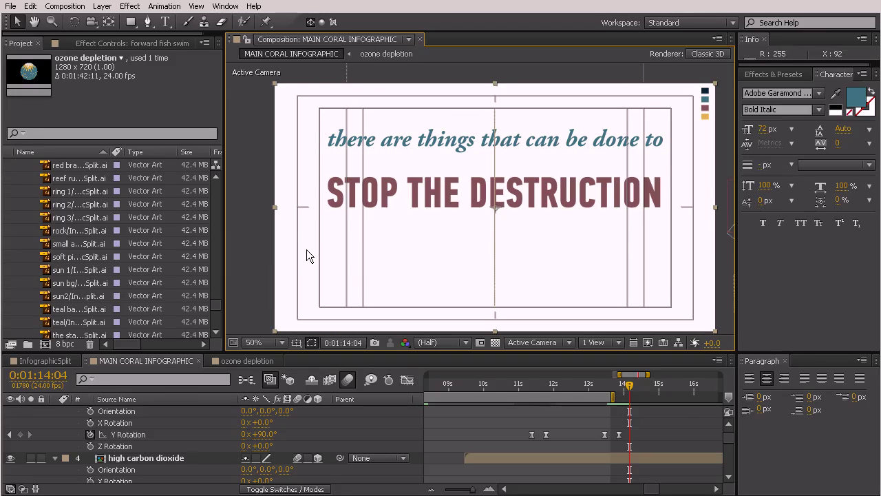
Step: In the InfographicSplit composition, find the thin horizontal arrow above the DO PEOPLE EVEN CARE graphic and copy its layer
click(41, 359)
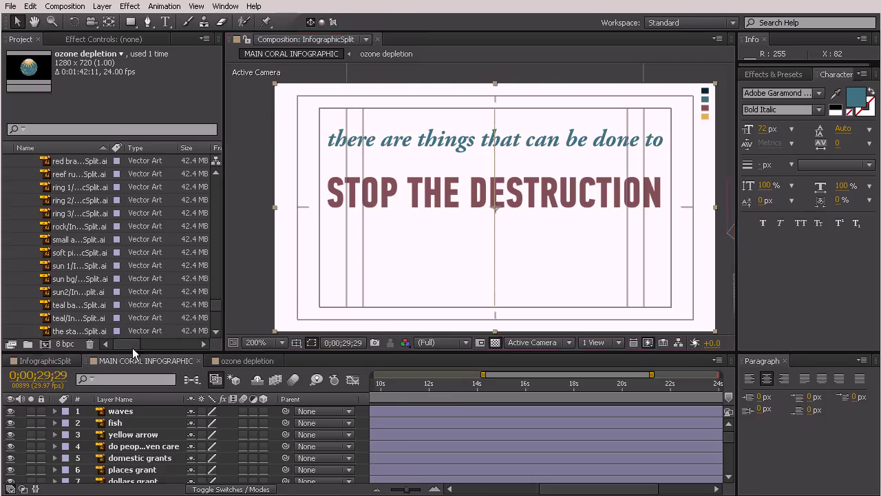
drag(342, 161, 594, 287)
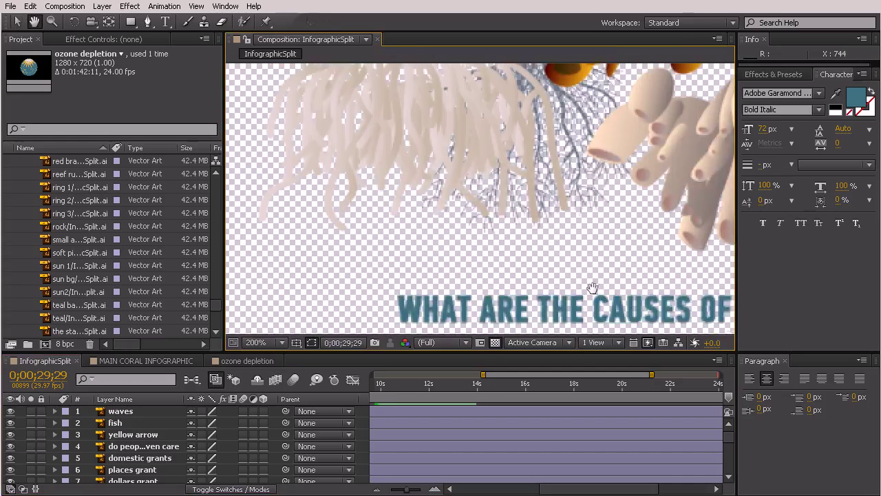
drag(427, 69, 428, 186)
scroll(402, 152, down, 2)
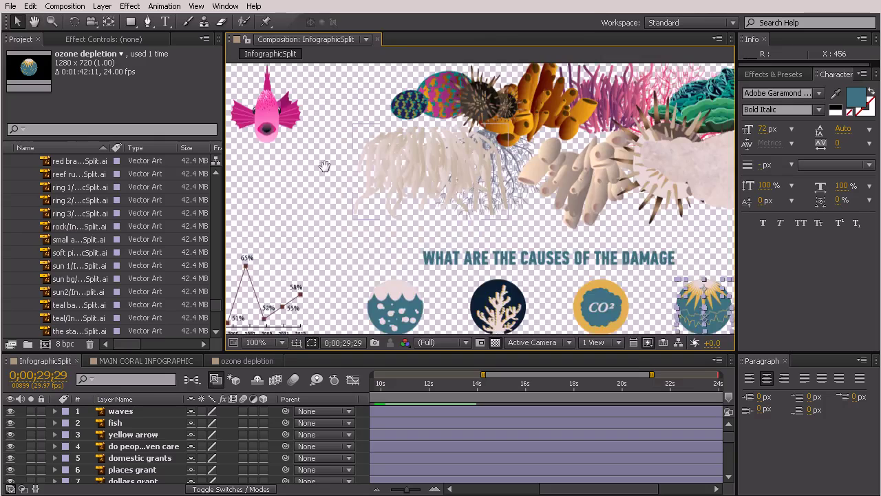
drag(325, 167, 423, 202)
drag(333, 160, 470, 199)
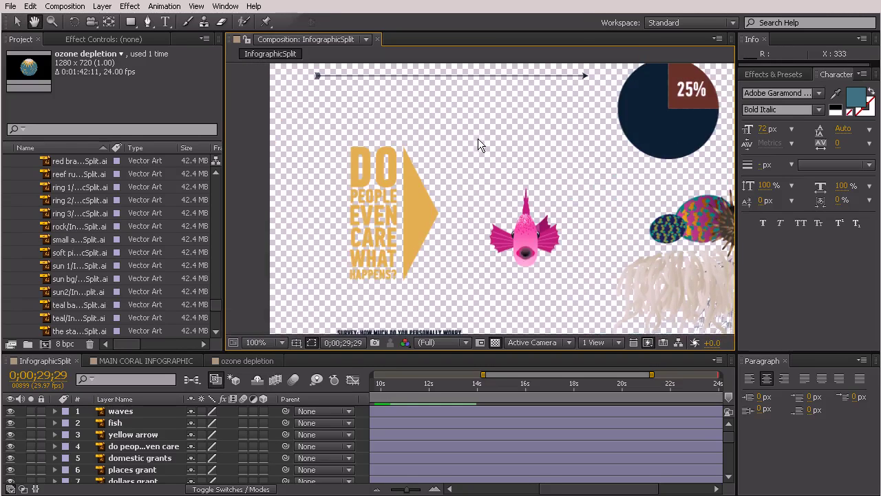
key(v)
scroll(478, 141, up, 3)
click(472, 159)
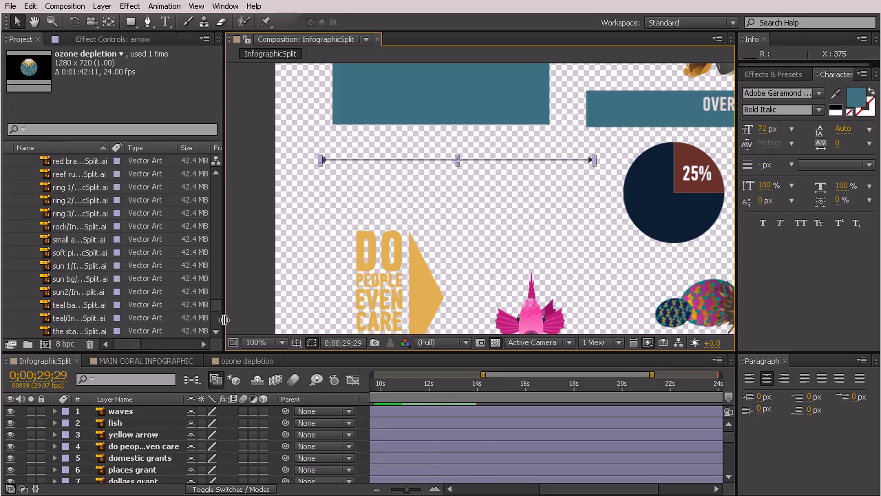
Step: Close the ozone depletion timeline and paste the arrow as the top layer of MAIN CORAL INFOGRAPHIC, above both text layers
click(254, 362)
click(279, 361)
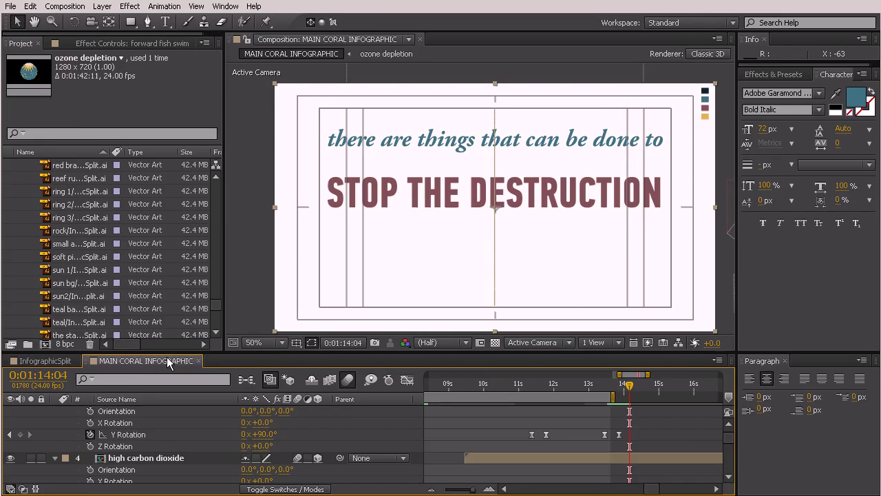
drag(728, 438, 728, 416)
click(227, 423)
click(226, 412)
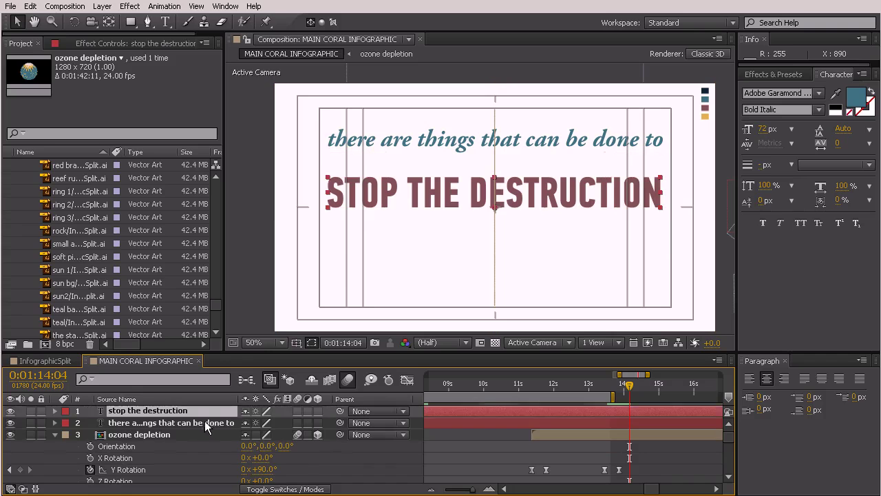
key(ctrl+v)
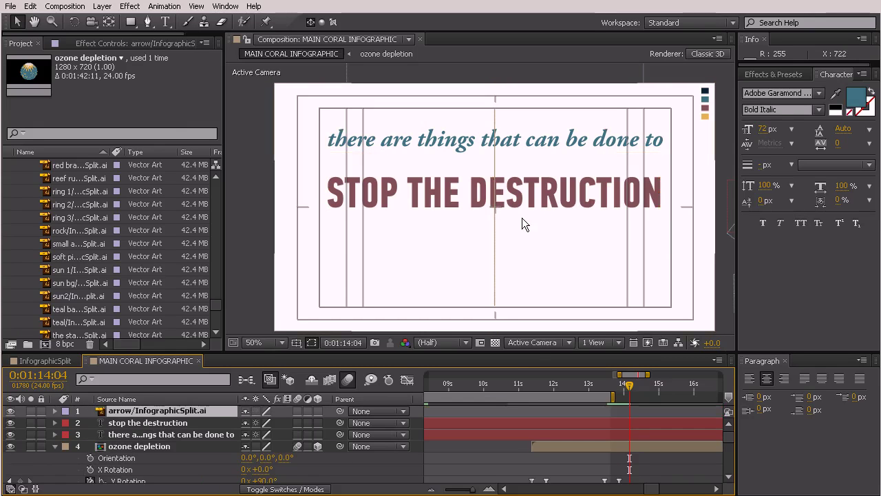
Step: Shift the arrow layer later in the timeline so that it covers the current time, 0:01:14:04
scroll(524, 219, down, 6)
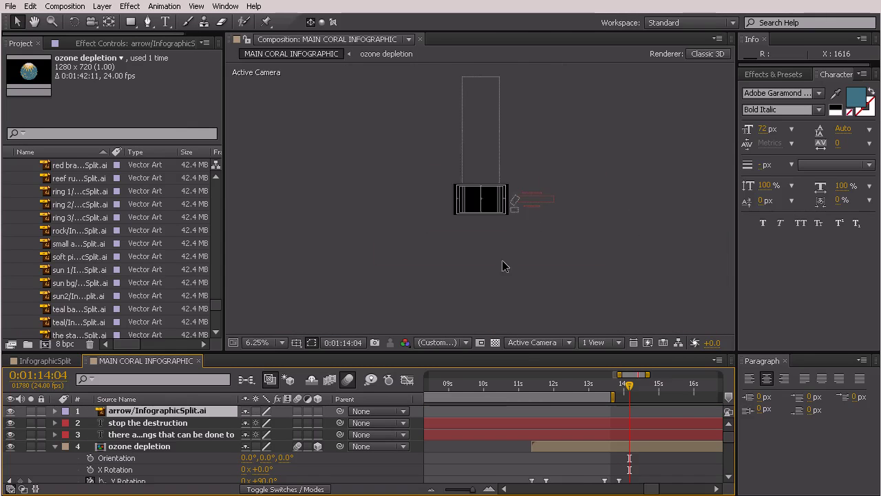
click(431, 488)
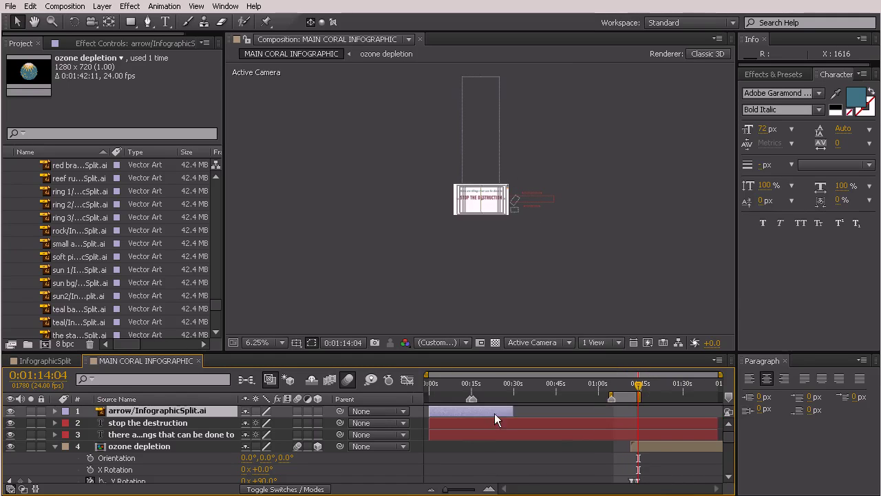
drag(460, 412, 722, 411)
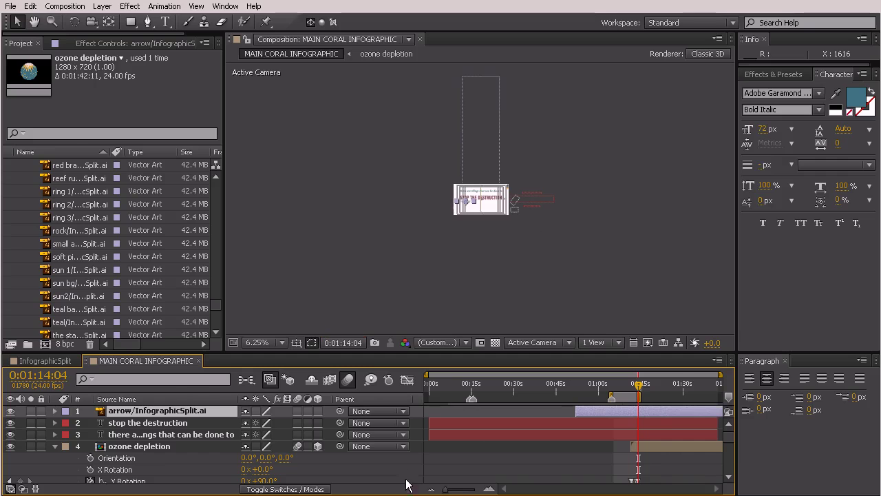
drag(448, 489, 462, 486)
key(period)
key(period)
key(period)
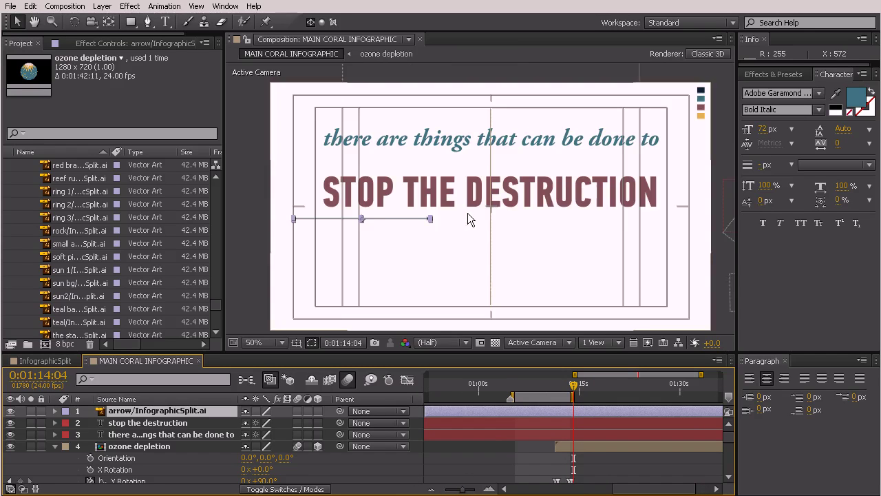
Step: Fit the arrow between the two text lines at their full width and enable continuous rasterization for its layer
drag(411, 214, 508, 165)
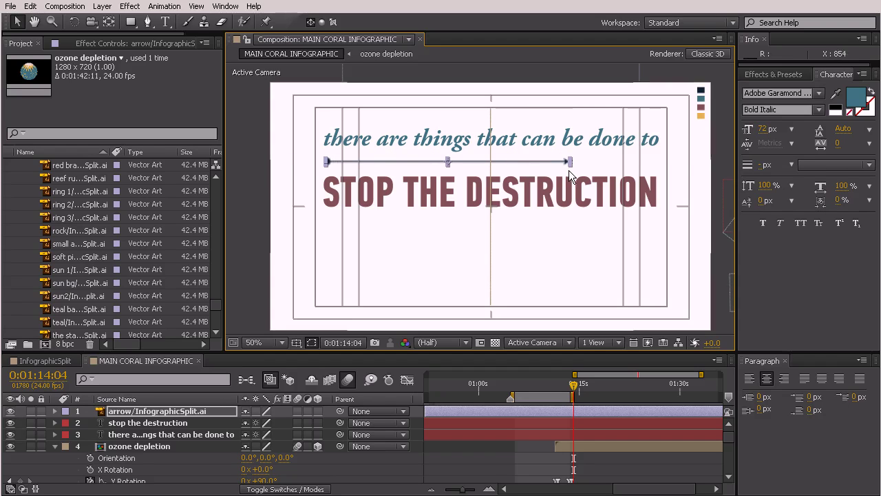
drag(569, 163, 603, 162)
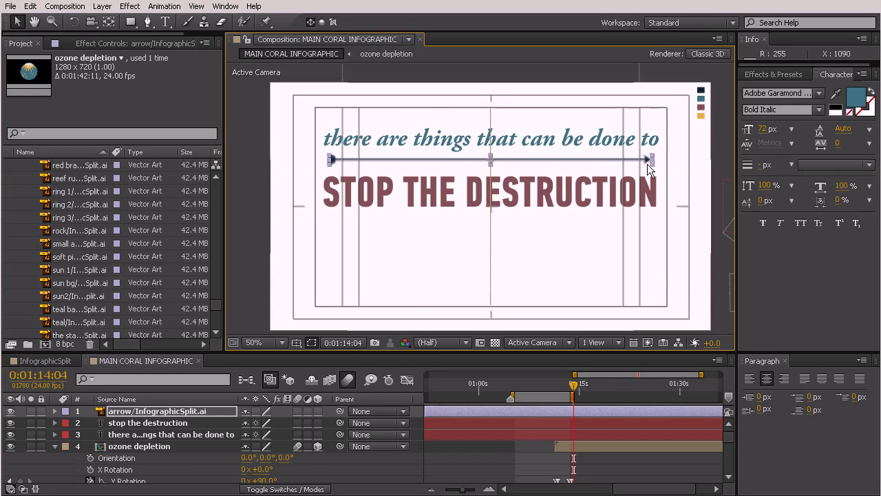
drag(658, 164, 660, 164)
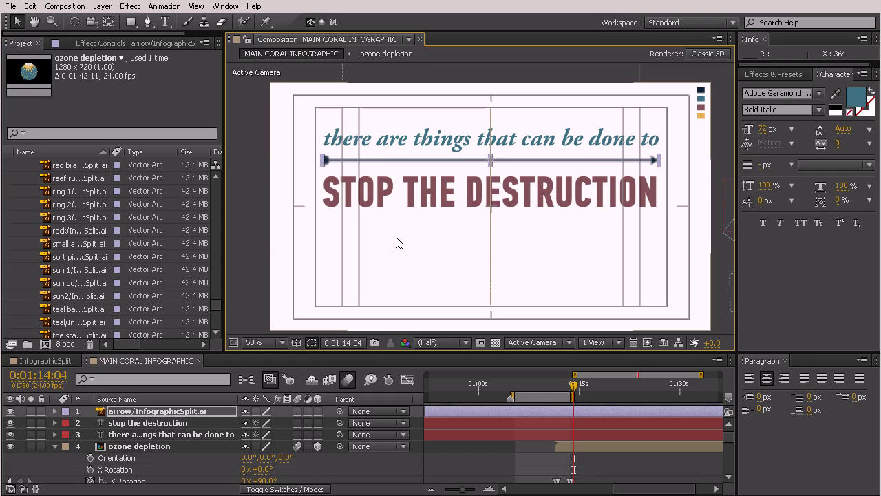
click(257, 411)
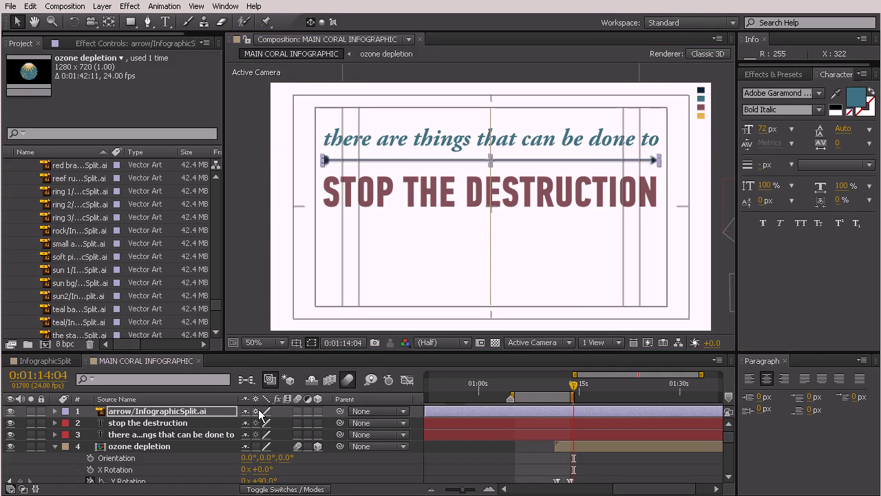
Step: Move the STOP THE DESTRUCTION line slightly up, closer to the dividing arrow
click(565, 272)
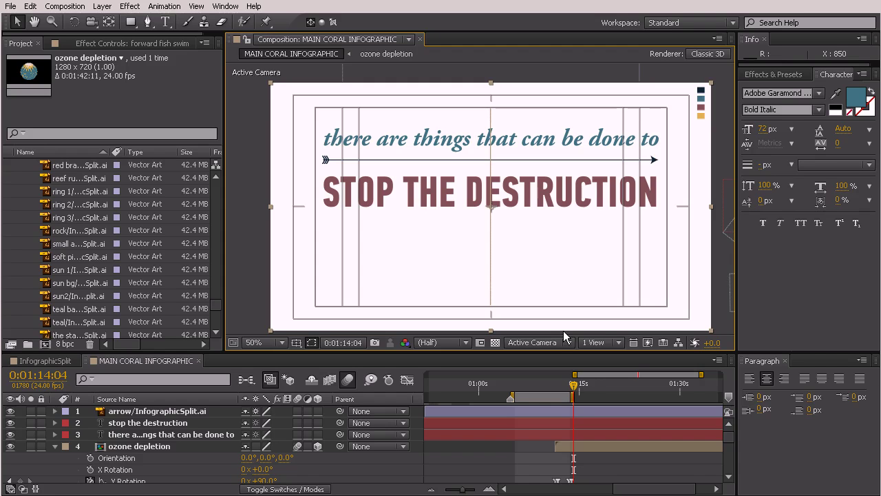
click(544, 194)
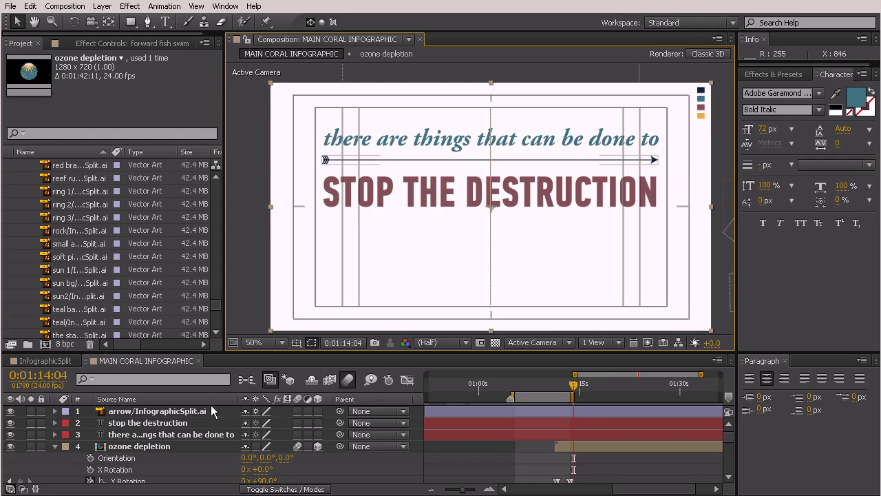
drag(550, 190, 550, 182)
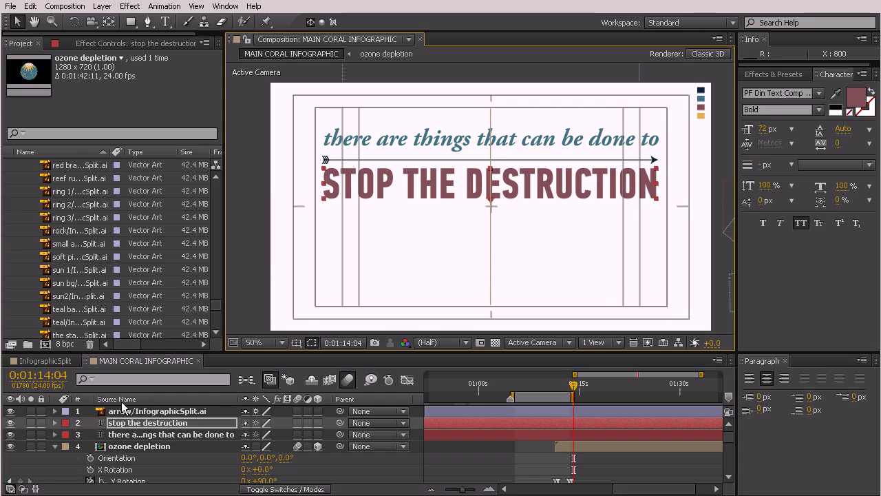
Step: Nudge the arrow layer up slightly so that it sits evenly between the two text lines
click(155, 410)
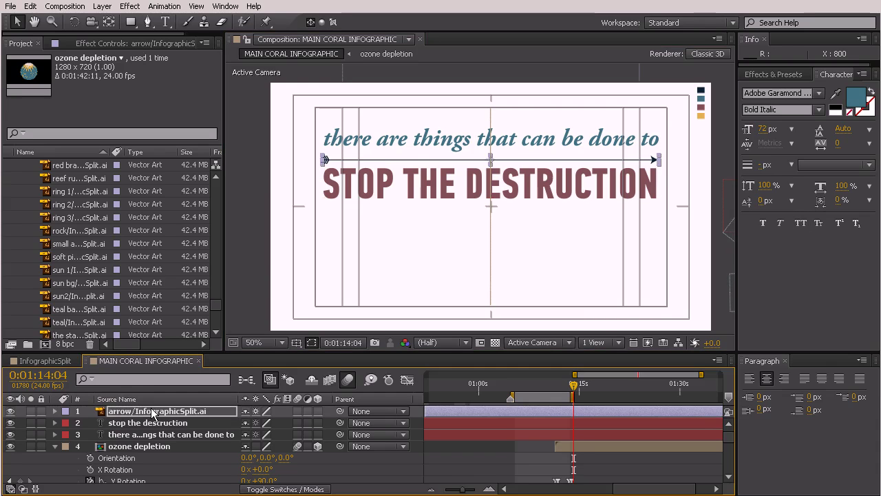
key(Up)
key(Up)
key(Up)
key(Up)
key(Up)
key(Up)
key(Up)
key(Up)
click(362, 265)
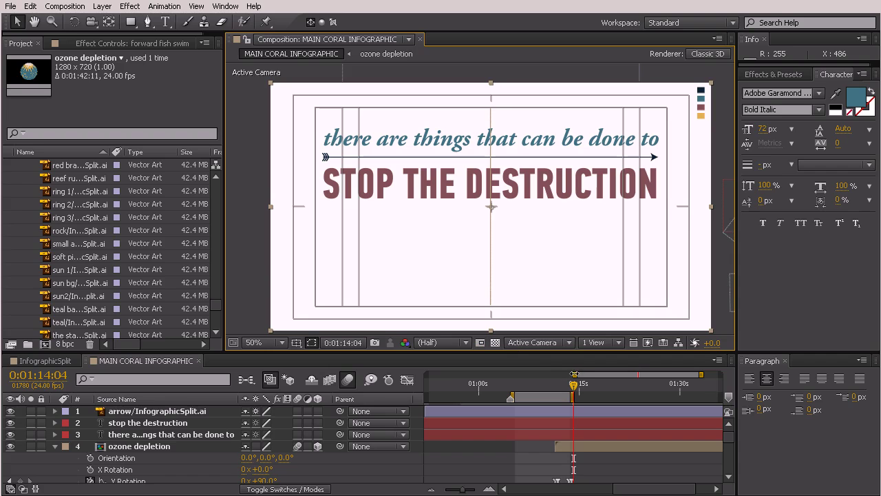
Step: Enable motion blur and 3D for both text layers and trim their starts to 0:01:13:21
drag(559, 383, 573, 407)
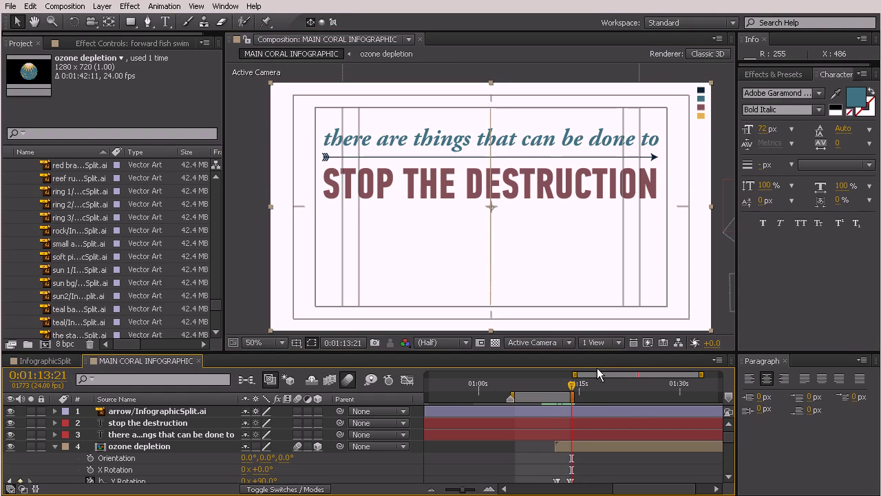
click(567, 419)
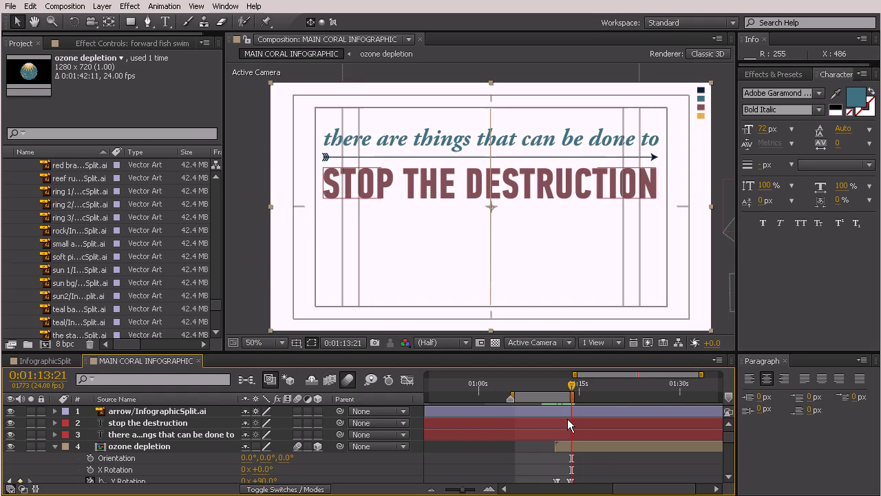
shift+click(526, 434)
click(317, 423)
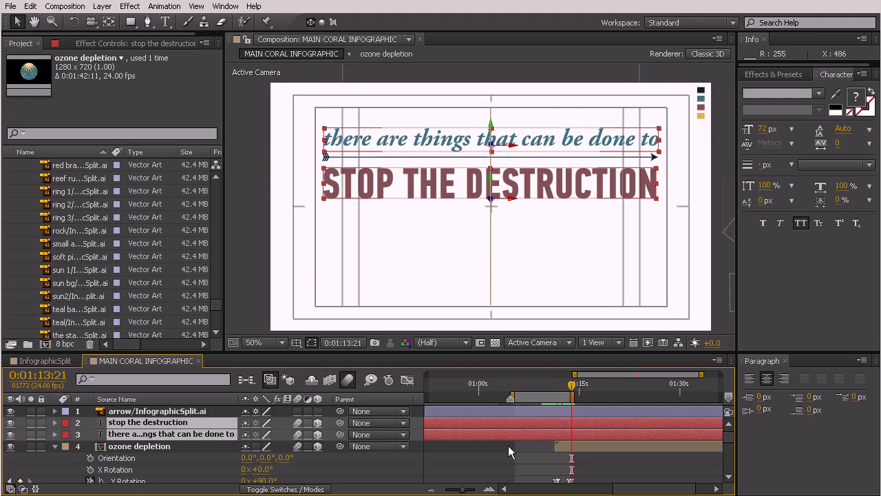
key(alt+bracketleft)
Step: Place the "stop the destruction" layer below the other text layer and shift it later so that it starts after the first line
click(511, 438)
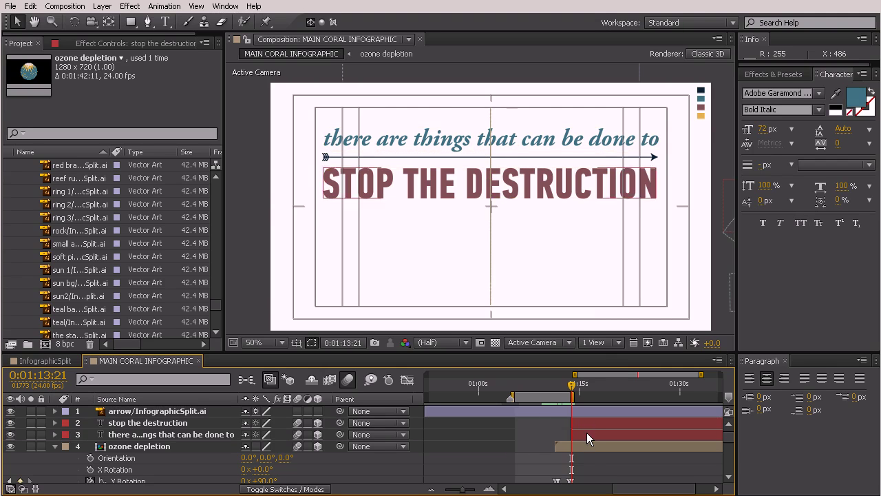
drag(207, 425, 206, 439)
drag(608, 432, 629, 433)
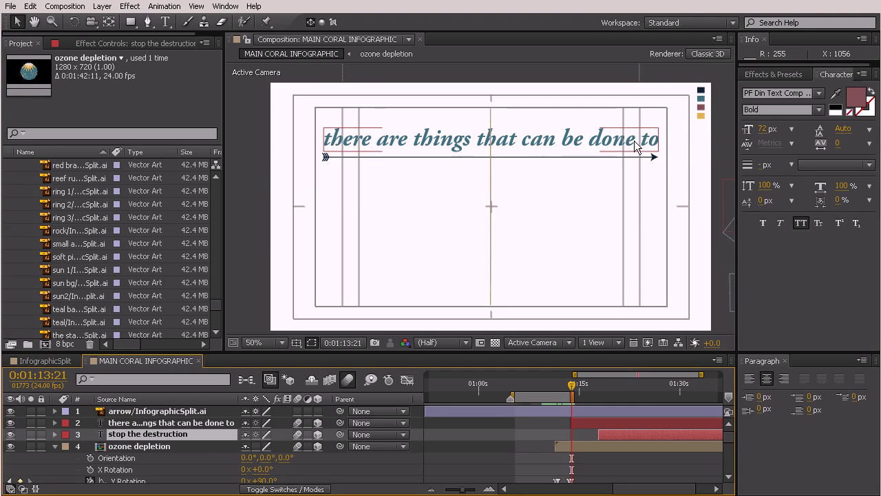
Step: Find the user preset swing and apply it to the "there are things that can be done to" layer at 0:01:13:21
click(779, 70)
click(780, 90)
text(swing)
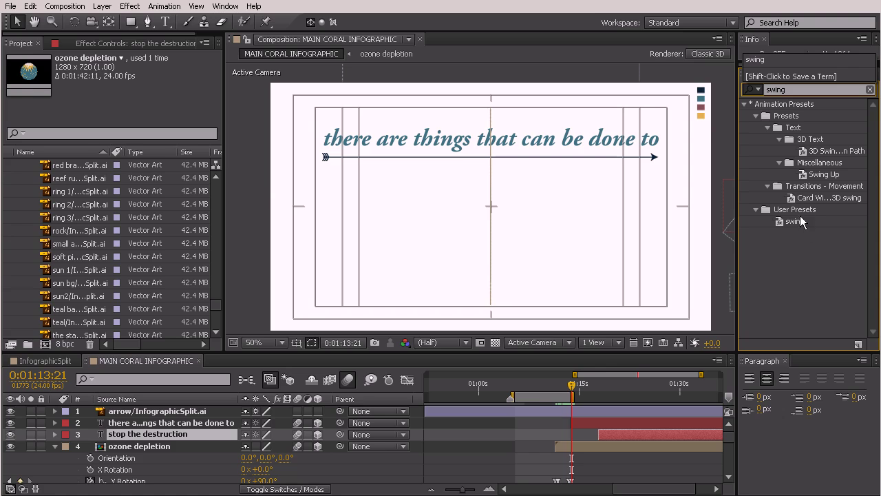
click(798, 222)
drag(796, 223, 585, 421)
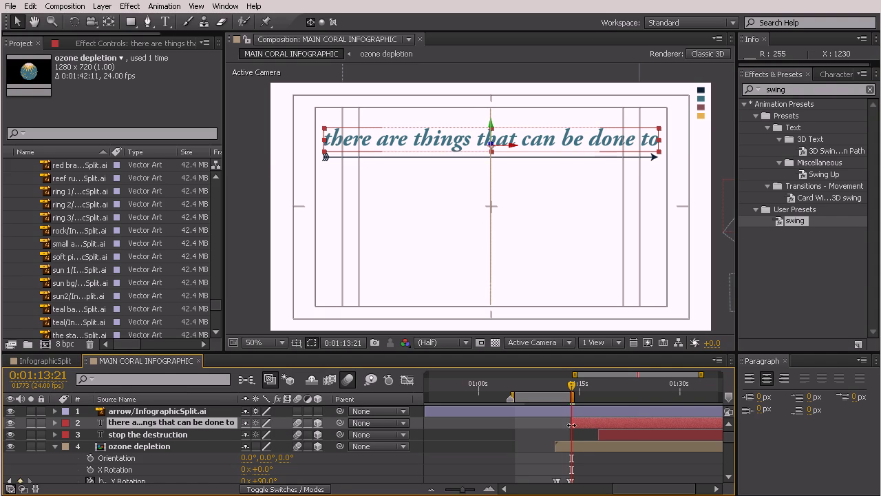
double_click(796, 220)
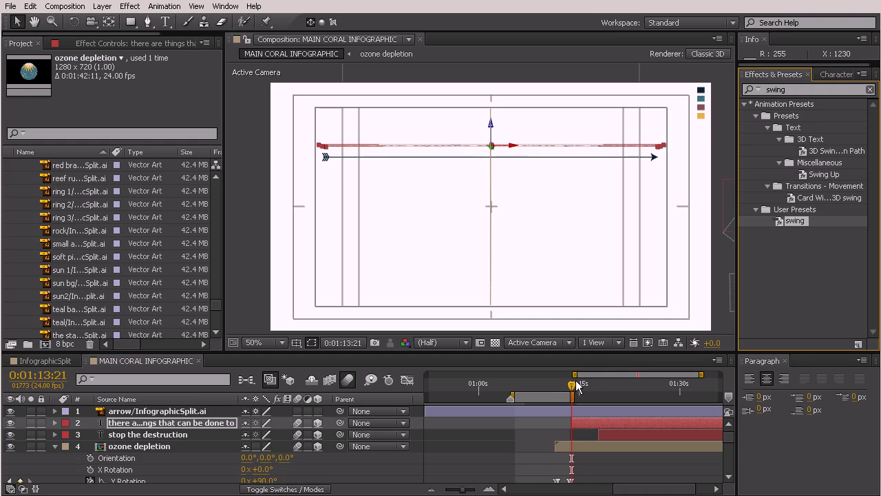
Step: At 0:01:19:22, move the anchor point of "there are things that can be done to" to the centre of its top edge
drag(572, 385, 612, 398)
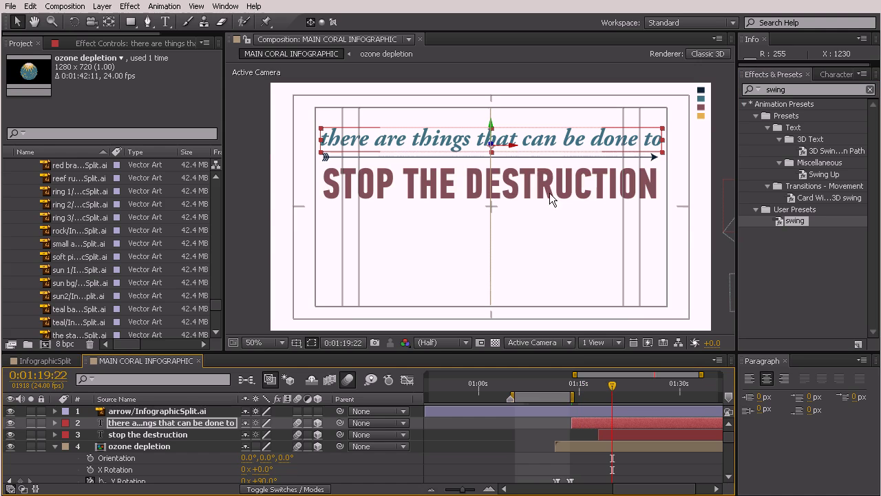
scroll(474, 127, up, 4)
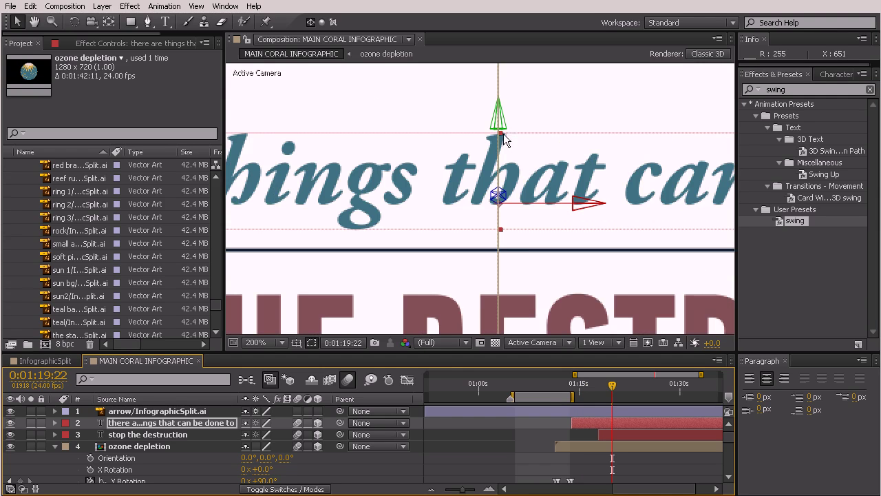
click(114, 22)
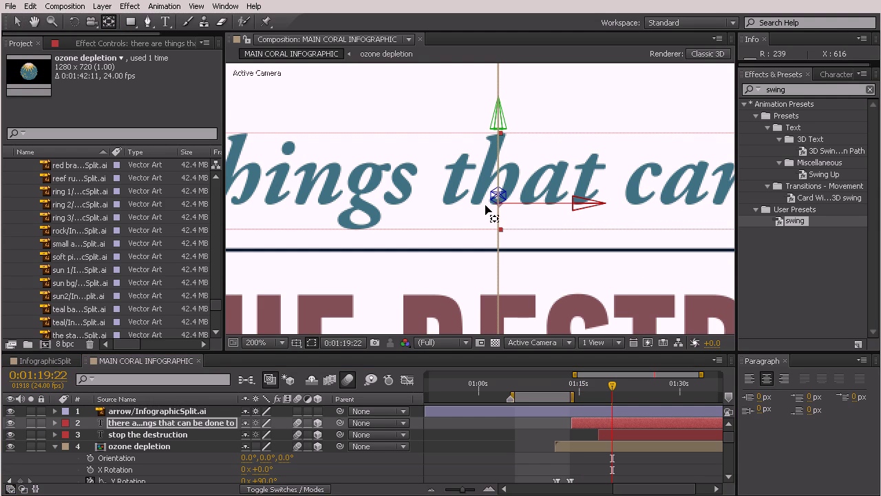
drag(500, 205, 500, 132)
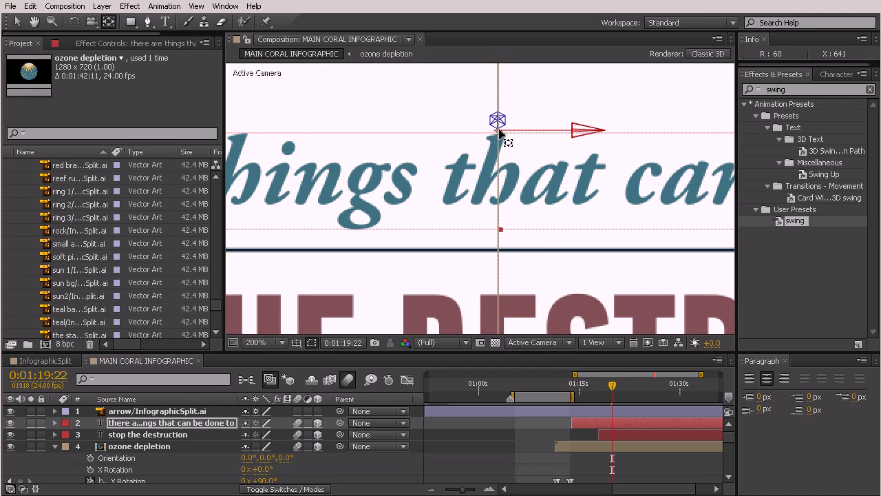
Step: Move the anchor point of the STOP THE DESTRUCTION text to the centre of its top edge
click(556, 318)
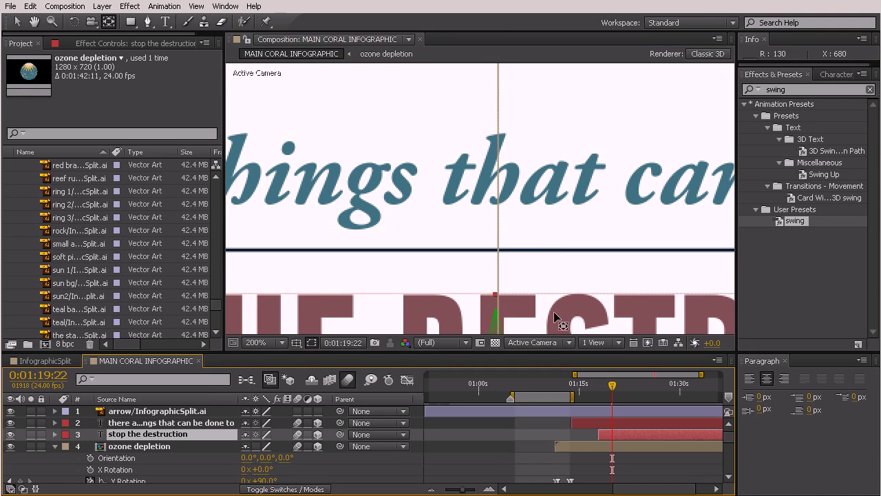
scroll(478, 317, down, 4)
drag(480, 307, 480, 189)
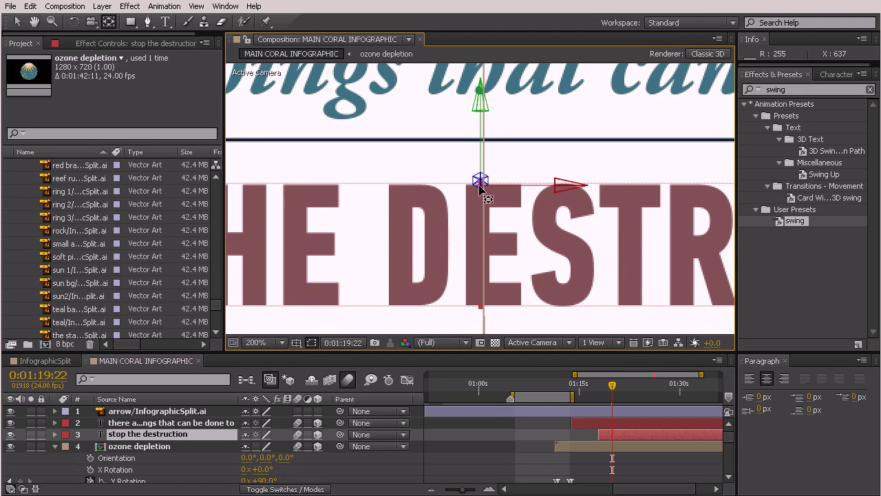
key(v)
scroll(493, 195, down, 4)
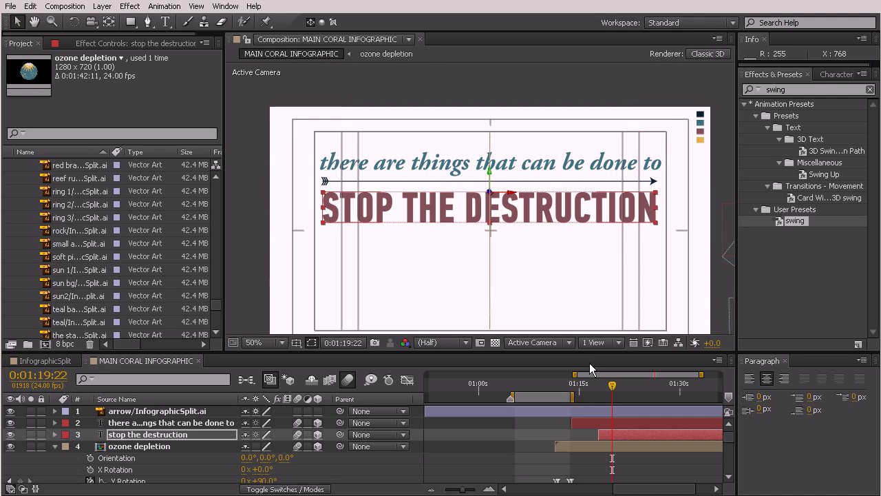
Step: Shift the "stop the destruction" layer to start at 0:01:15:22 and apply the swing preset to it there
mouse_move(573, 386)
mouse_down()
mouse_move(569, 392)
mouse_move(585, 396)
mouse_up()
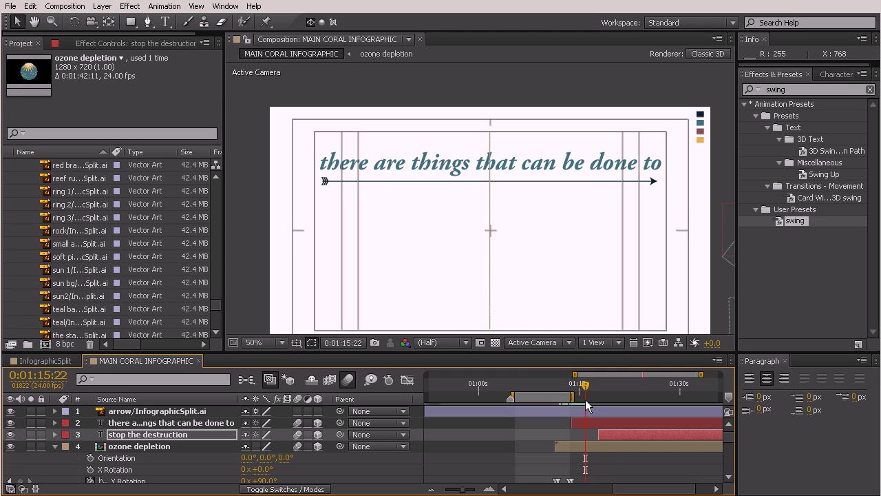
click(616, 434)
drag(616, 437, 603, 437)
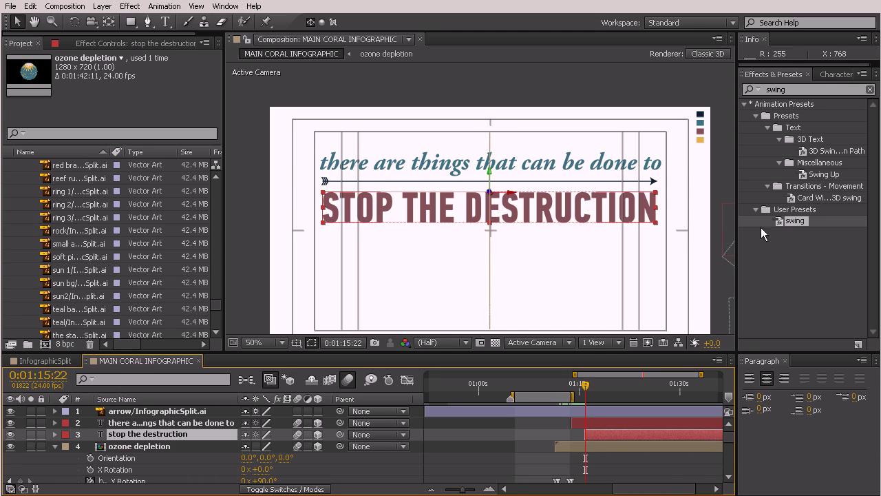
drag(790, 225, 611, 434)
Step: Scale the "stop the destruction" layer up to 173.9% so that it spans the width of the arrow
drag(582, 383, 605, 397)
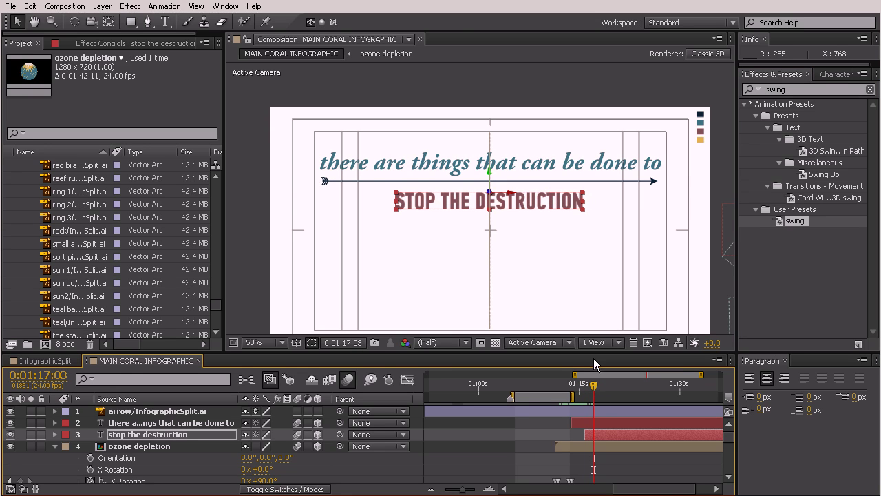
key(s)
drag(258, 451, 315, 447)
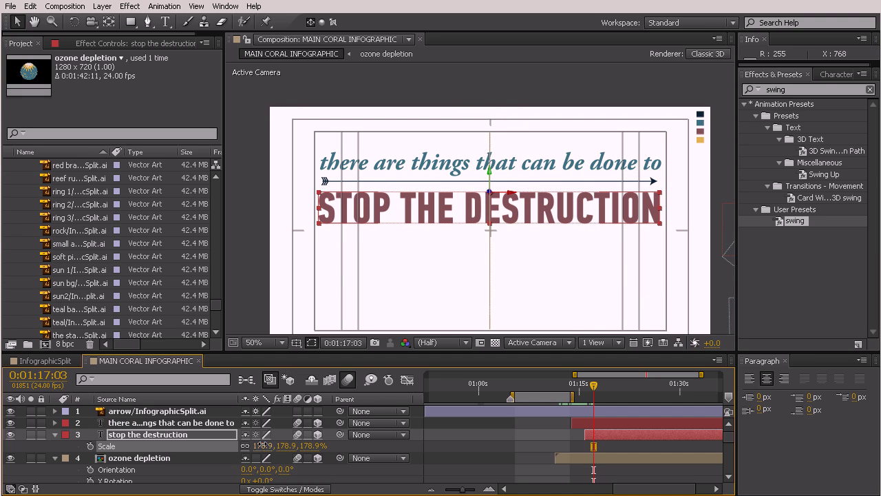
drag(260, 444, 261, 445)
Step: Place the arrow layer between the two text layers and trim its start to 0:01:14:06
click(568, 384)
mouse_move(569, 384)
mouse_down()
mouse_move(598, 394)
mouse_move(559, 387)
mouse_move(574, 387)
mouse_up()
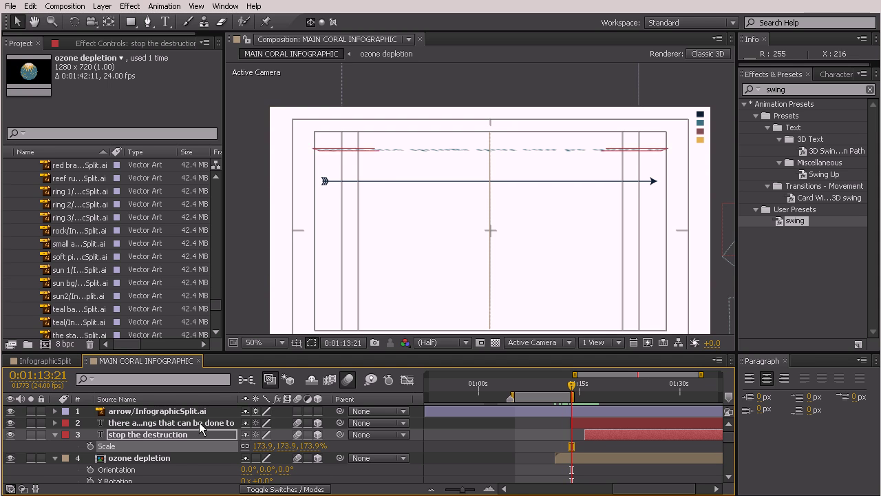
click(166, 411)
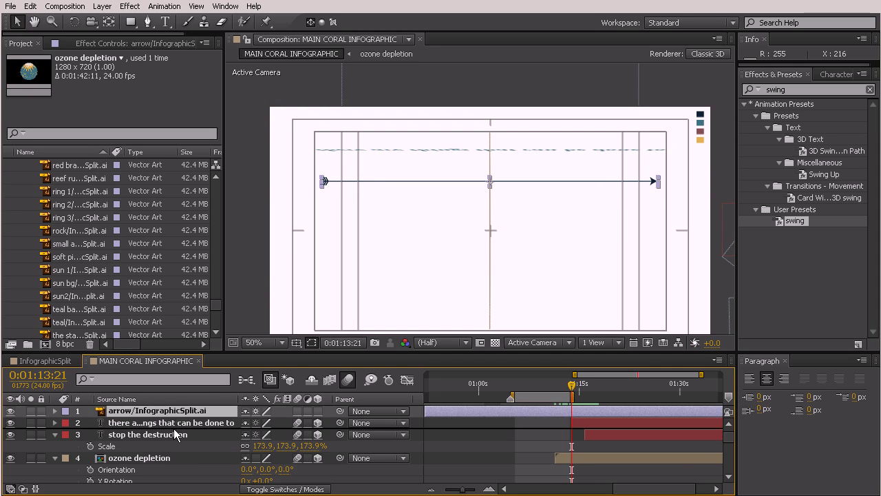
drag(175, 434, 178, 432)
drag(576, 388, 575, 389)
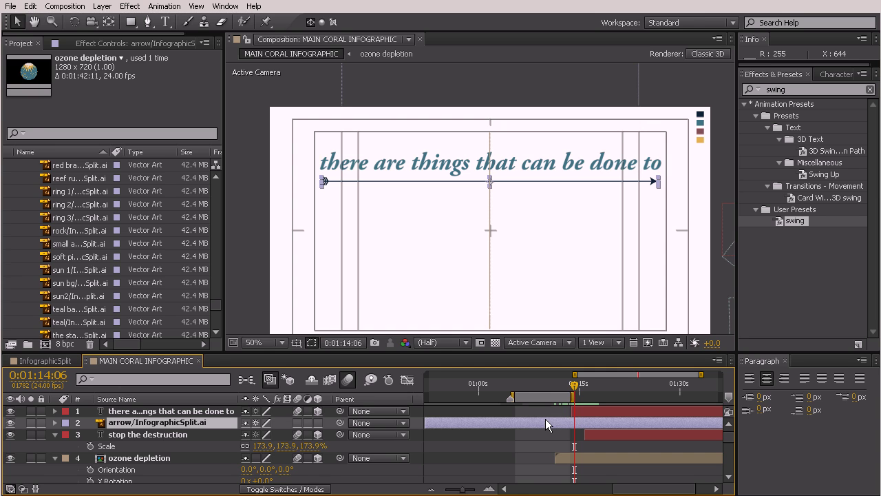
key(alt+bracketleft)
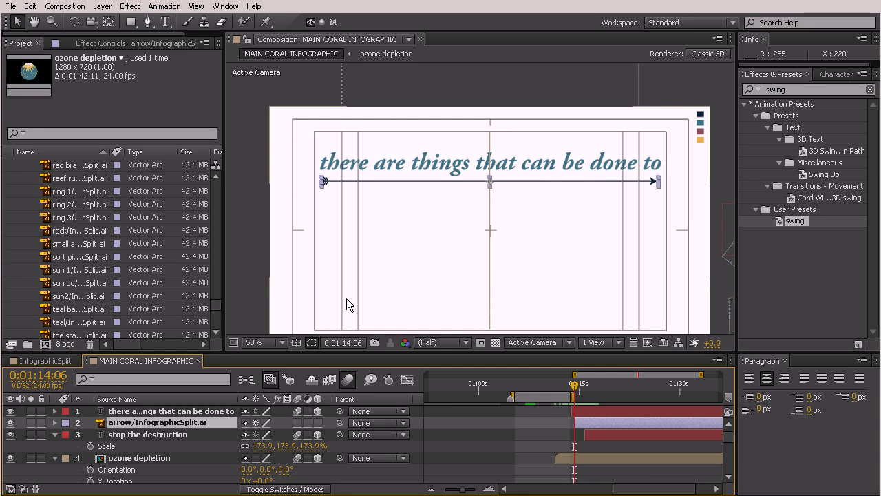
Step: Create shapes from the arrow vector layer, place the outlines below the first text layer and delete the original arrow layer
right_click(154, 428)
click(221, 311)
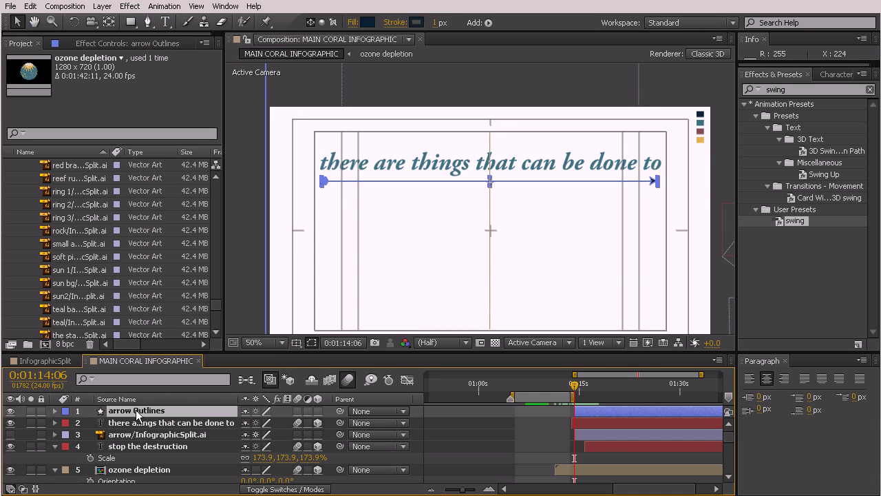
key(ctrl+[)
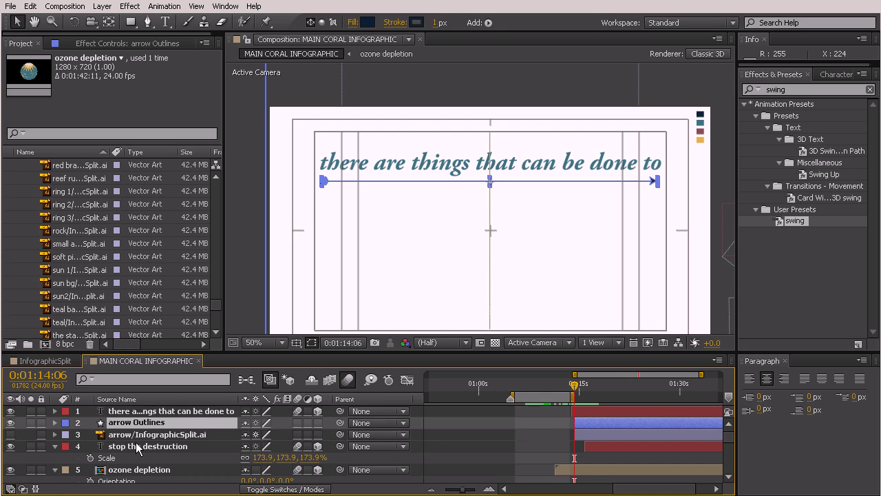
click(124, 435)
key(Delete)
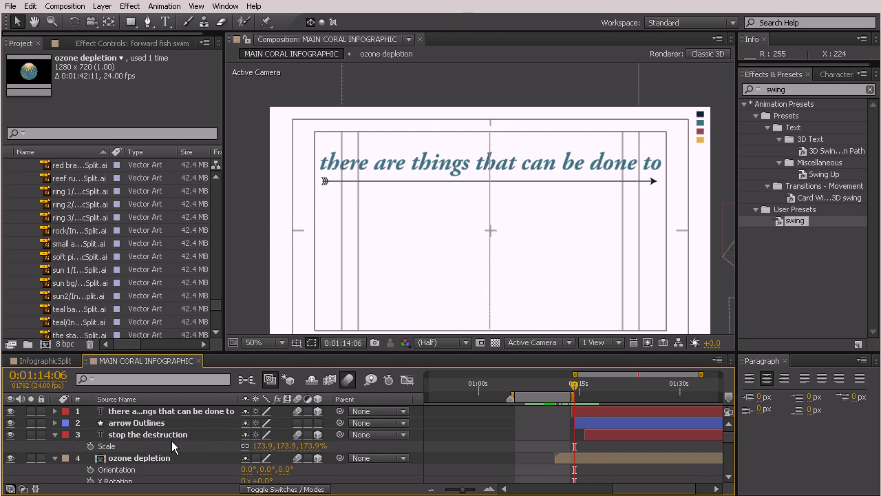
Step: Expand the contents of the arrow Outlines layer and hide its shapes Group 1, Group 2 and Group 3
click(590, 421)
click(55, 423)
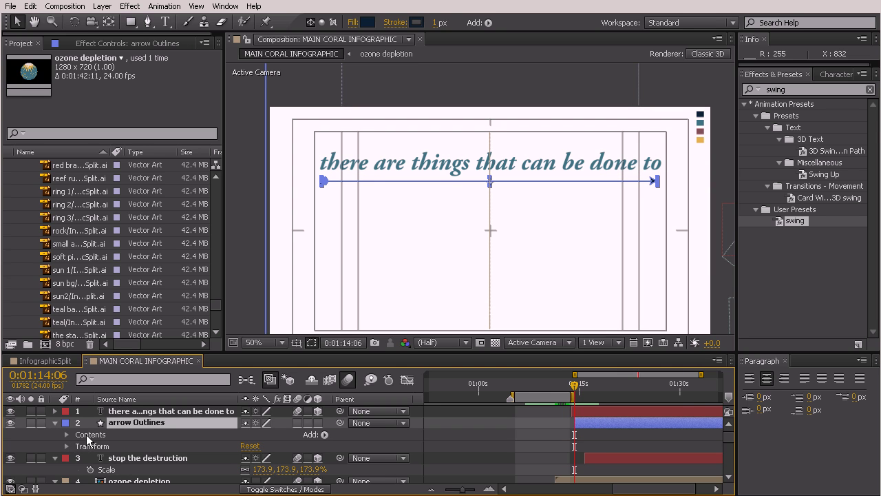
click(67, 434)
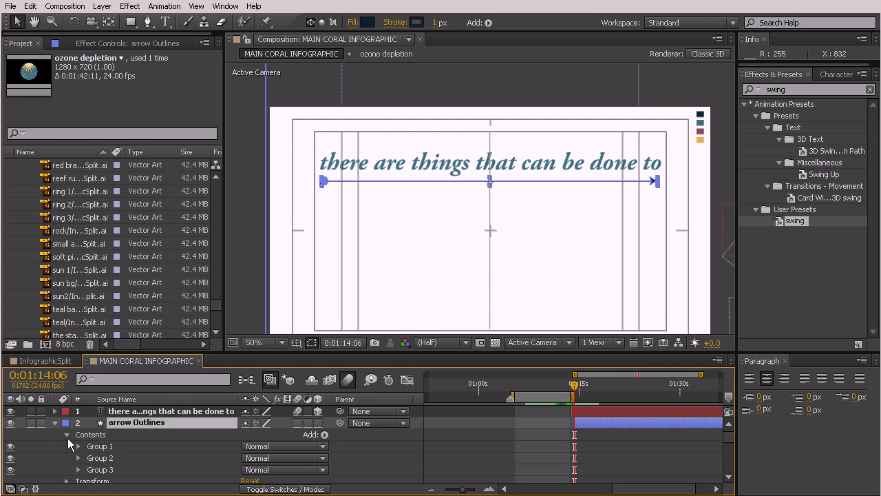
click(122, 446)
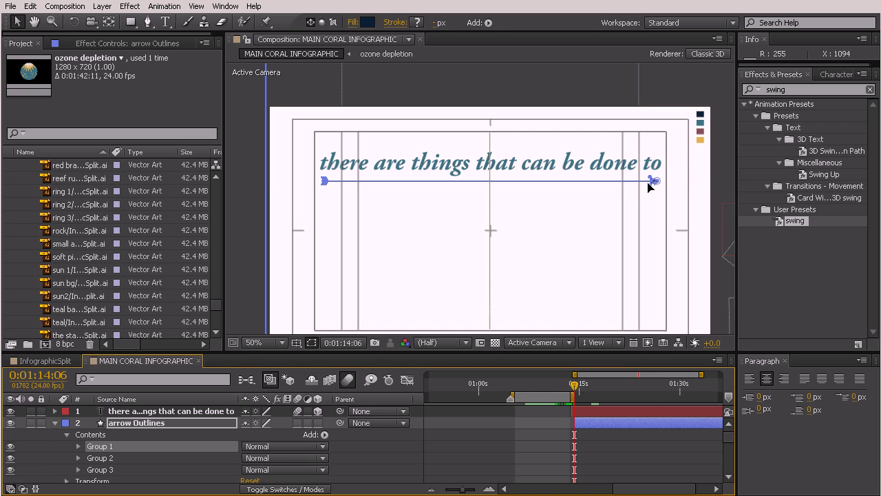
click(10, 457)
click(10, 469)
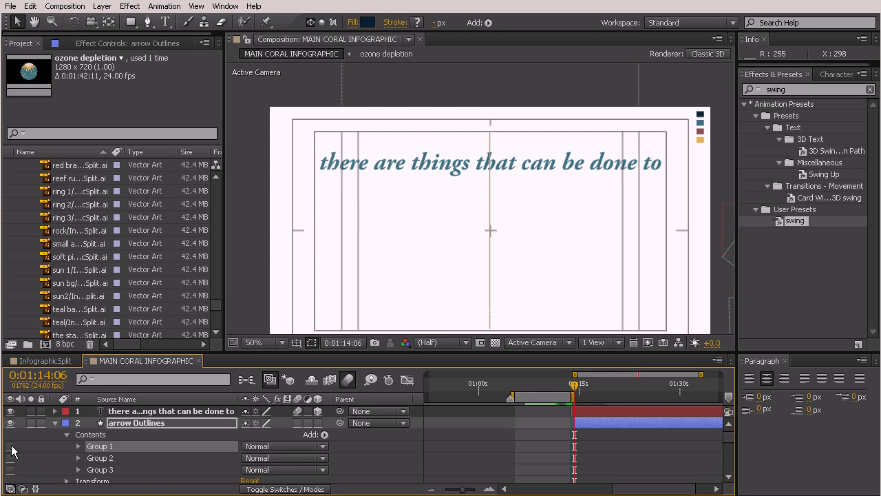
Step: Unhide Group 3 of the arrow Outlines and add a new shape layer below the first text layer, trimmed to start at 0:01:14:06
click(9, 469)
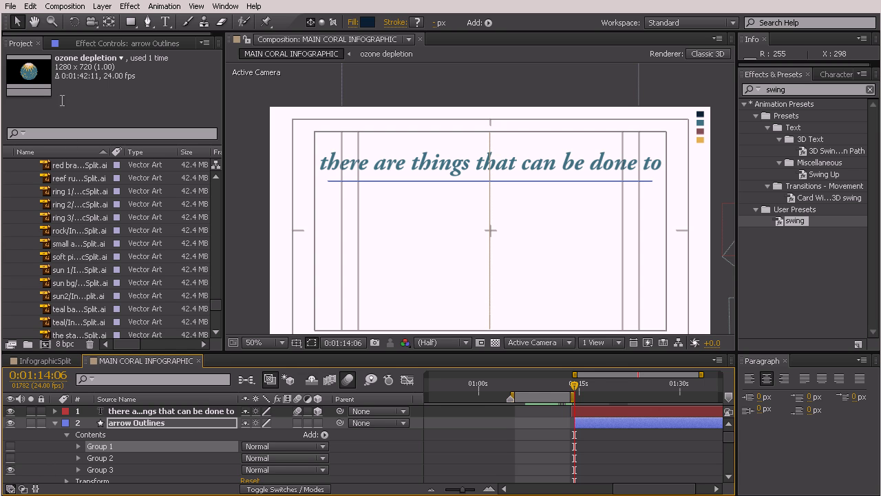
click(103, 7)
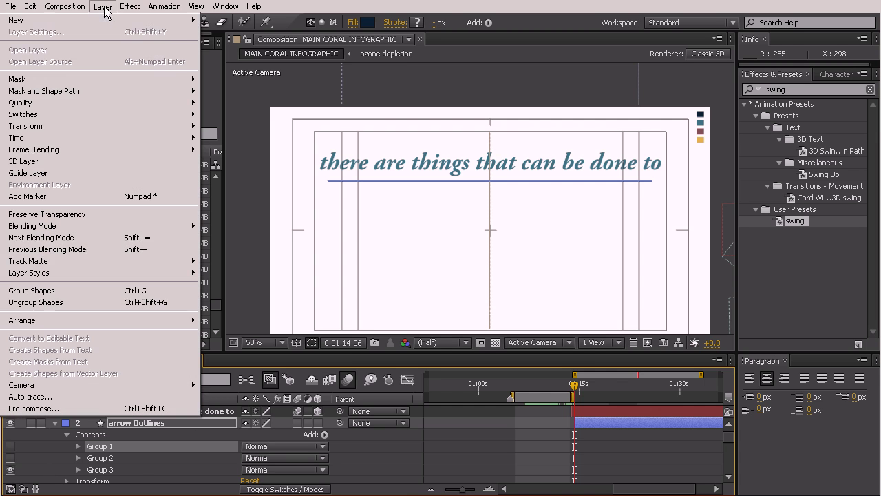
mouse_move(100, 21)
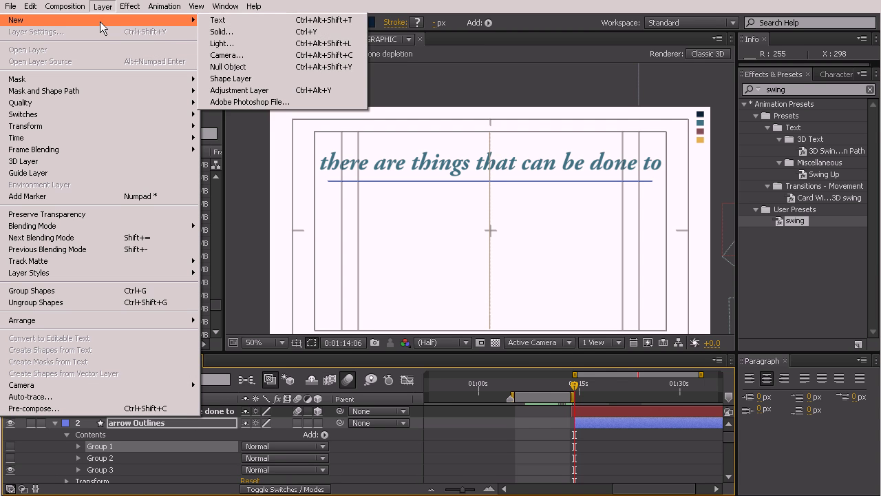
click(240, 78)
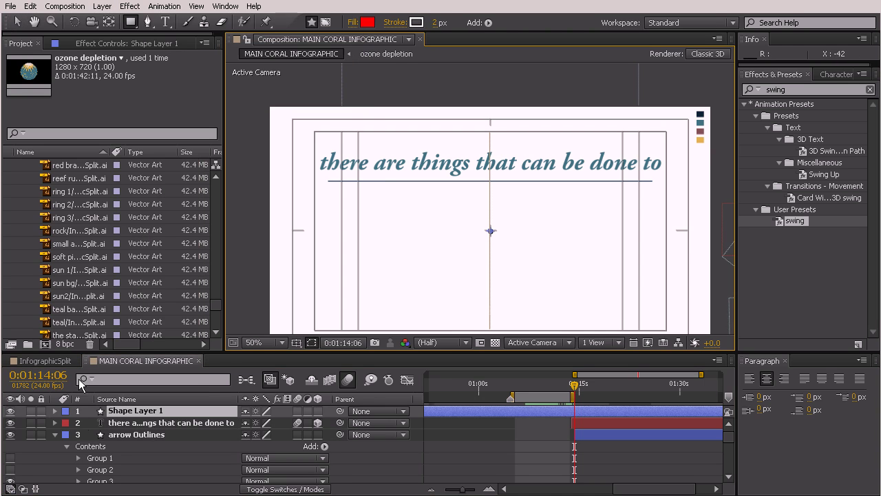
key(ctrl+bracketleft)
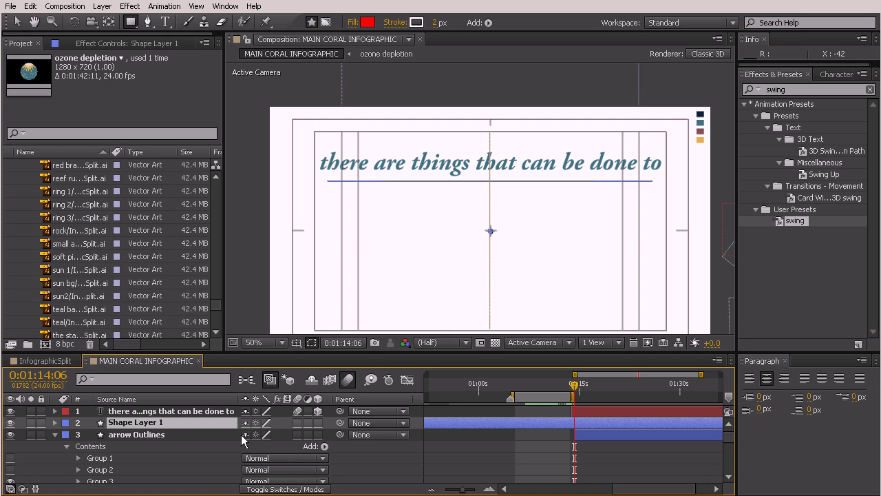
key(alt+bracketleft)
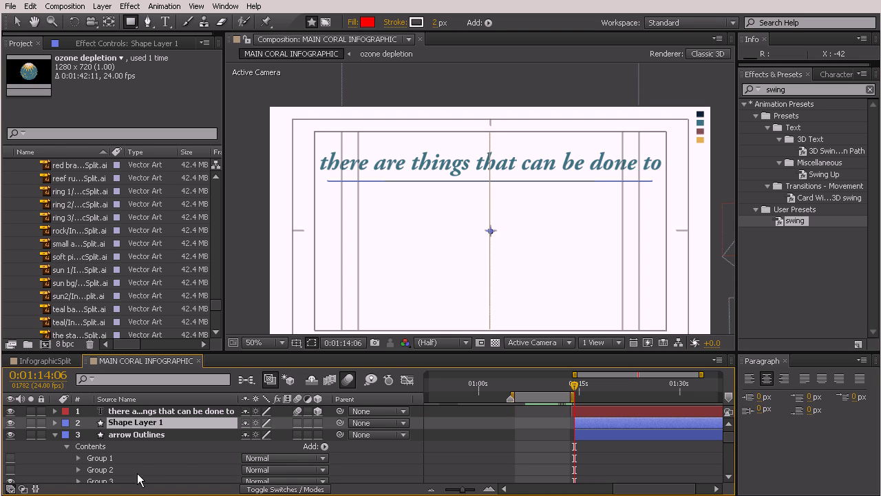
Step: Move the arrow's line shape, Group 3, out of the arrow Outlines layer and into Shape Layer 1
scroll(128, 465, down, 3)
click(103, 449)
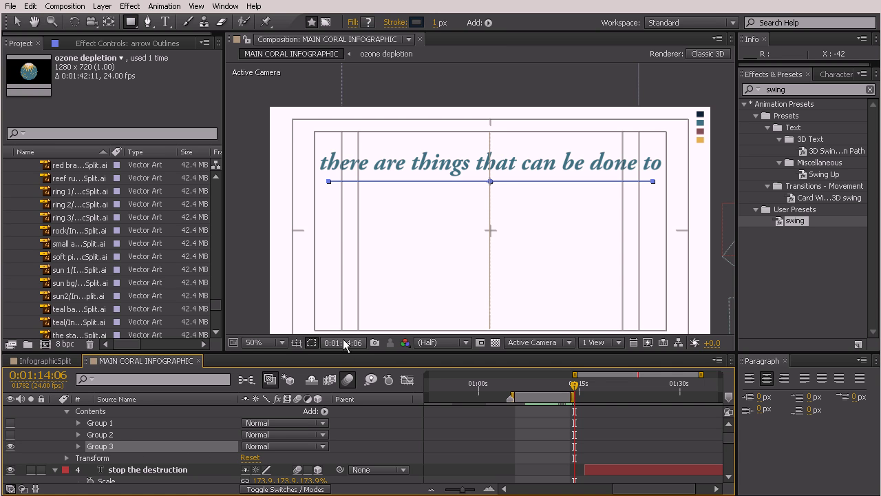
drag(344, 354, 324, 300)
scroll(245, 435, up, 3)
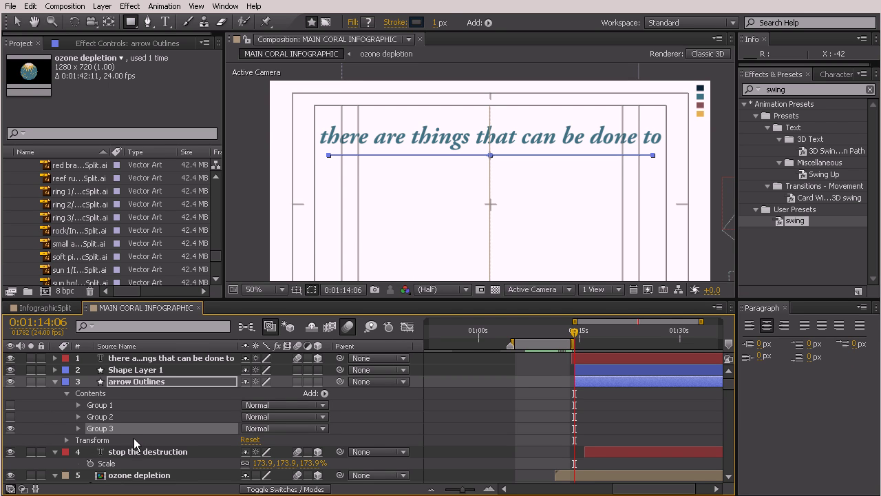
key(Delete)
click(134, 381)
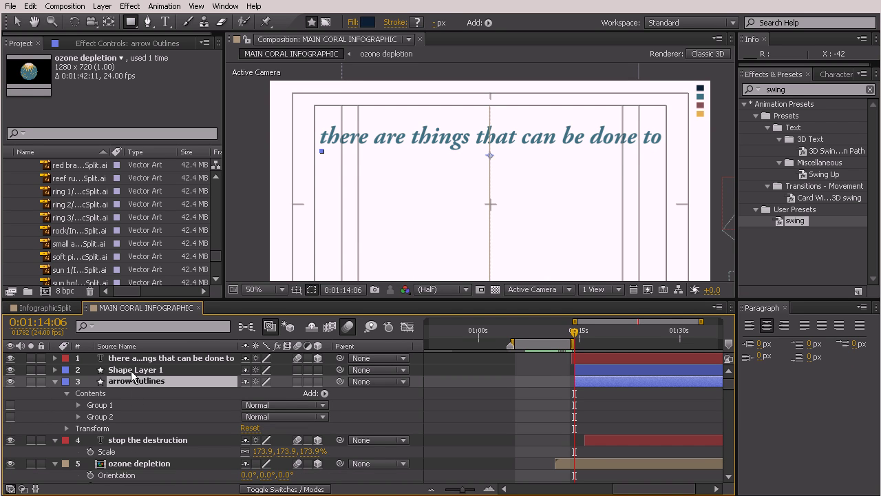
click(130, 370)
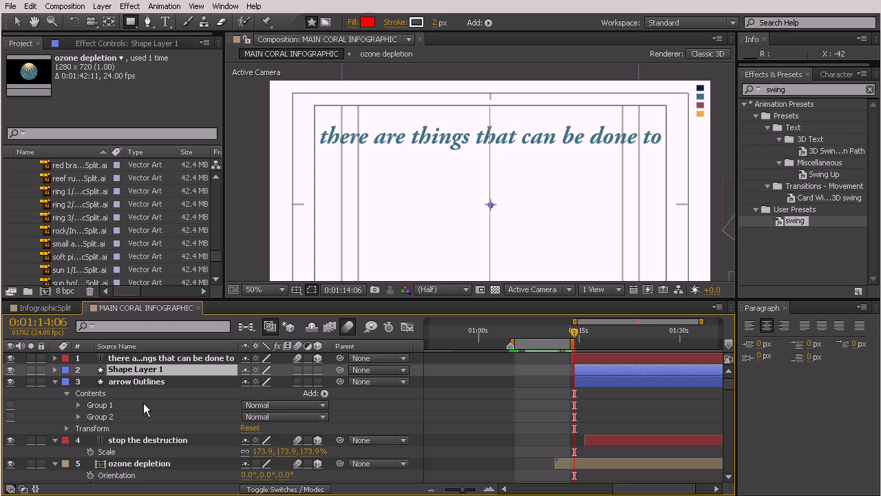
key(Return)
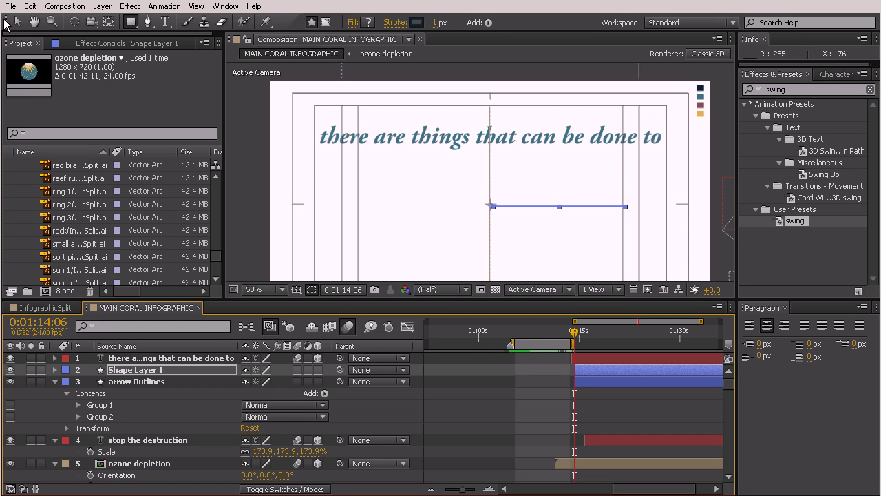
Step: Reveal the scale of the arrow Outlines and Shape Layer 1, and set the scale of Shape Layer 1 to 245%
click(15, 22)
click(133, 382)
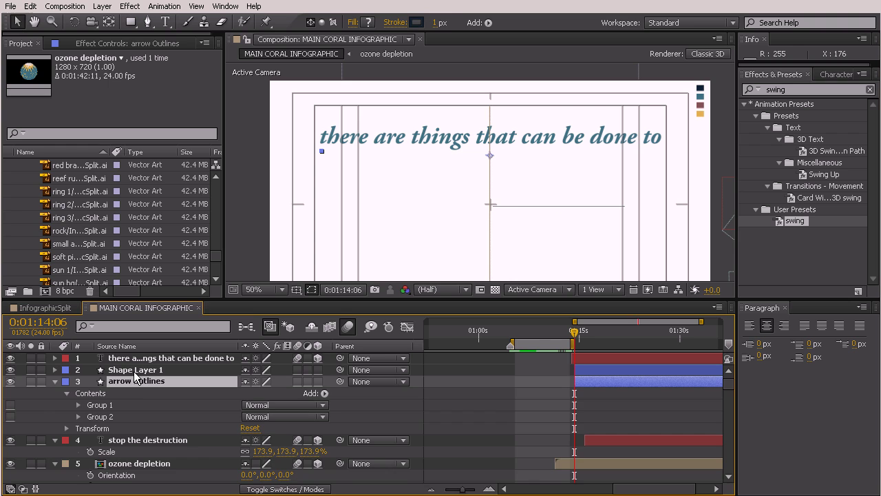
key(u)
key(u)
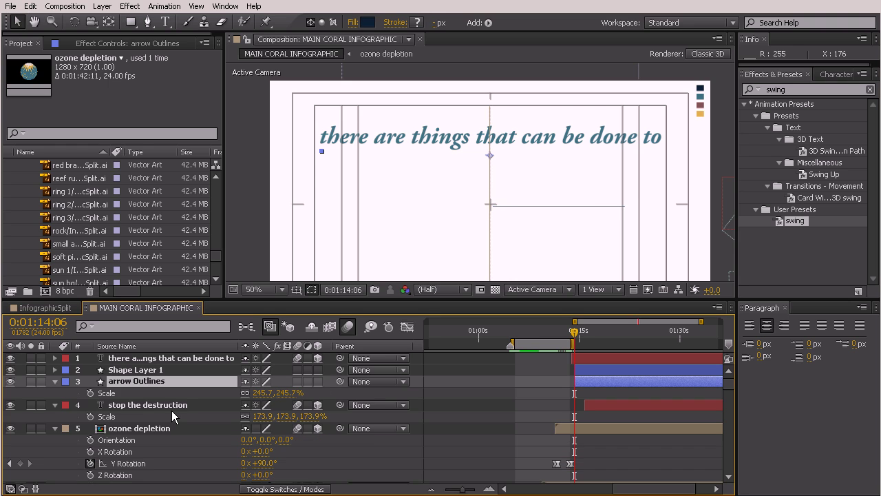
click(140, 372)
key(s)
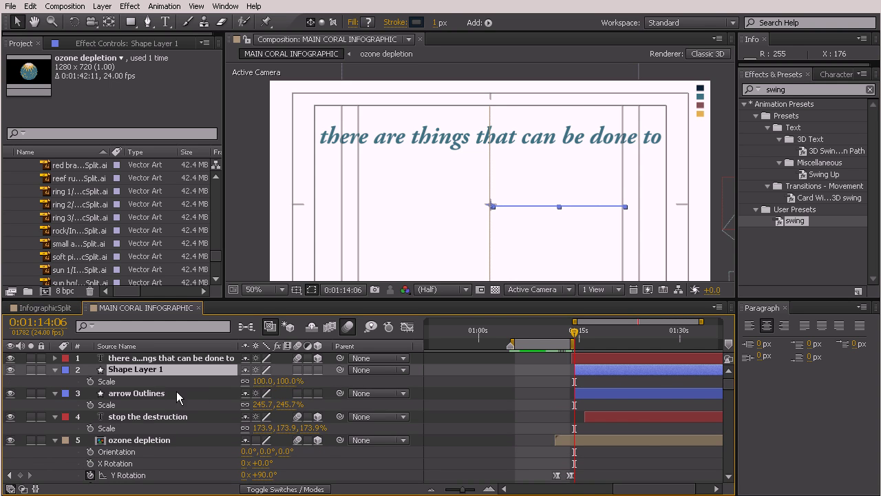
click(261, 383)
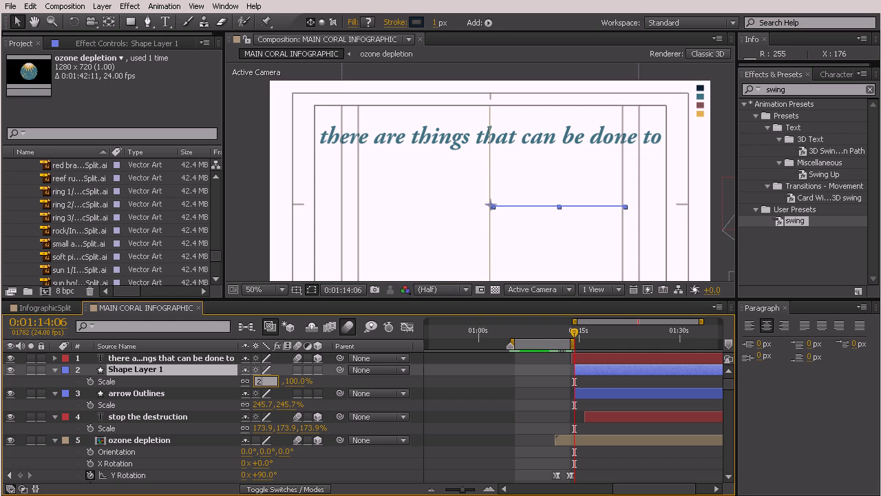
key(Return)
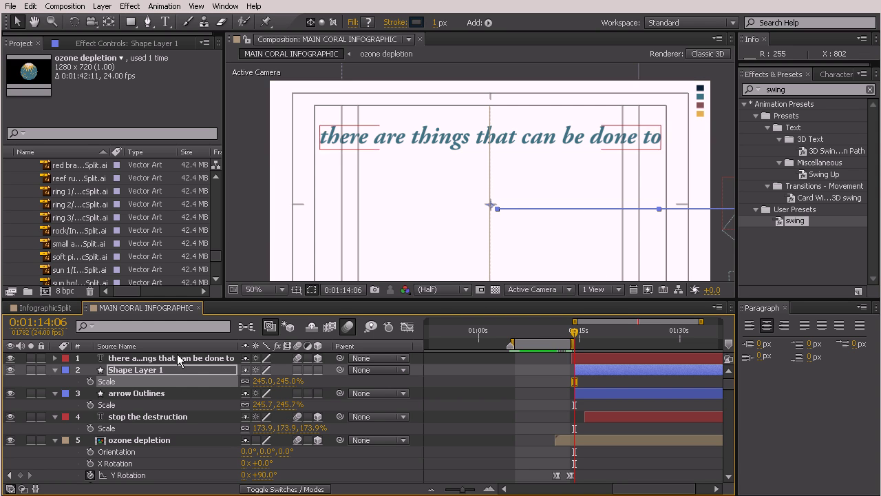
Step: Expand the contents of the arrow Outlines layer and make Group 1 and Group 2 visible again
click(50, 398)
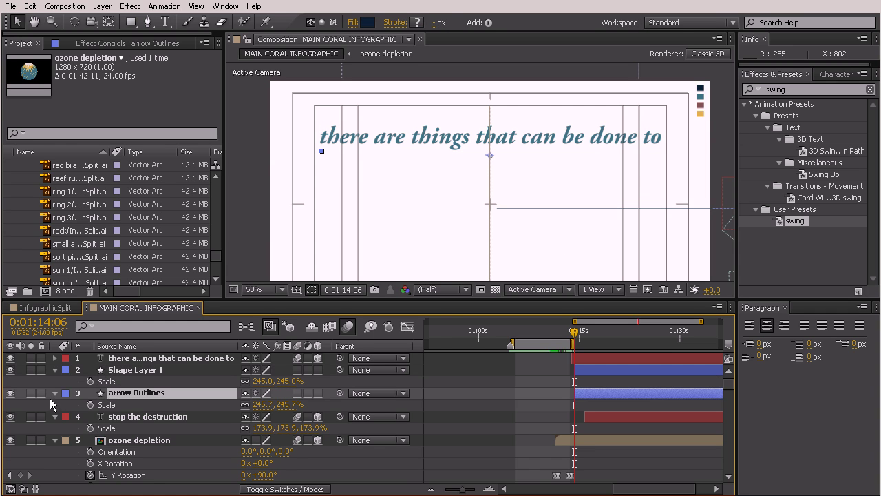
click(55, 395)
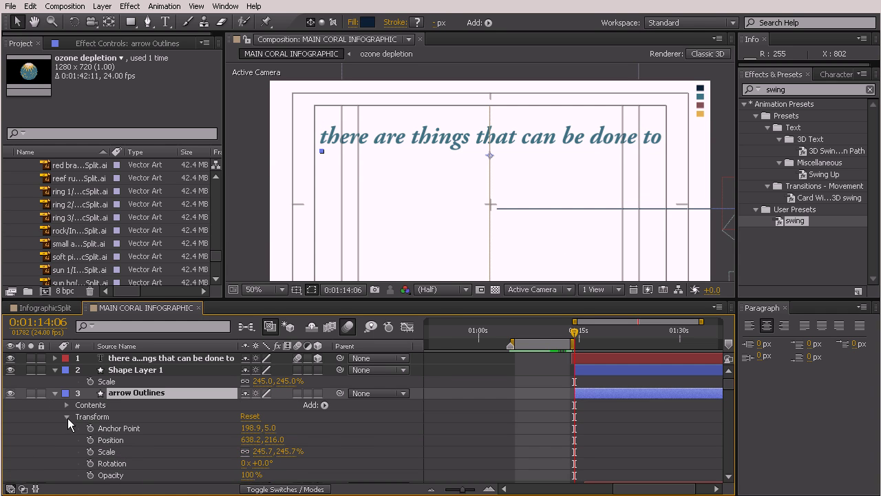
scroll(73, 419, down, 1)
click(67, 370)
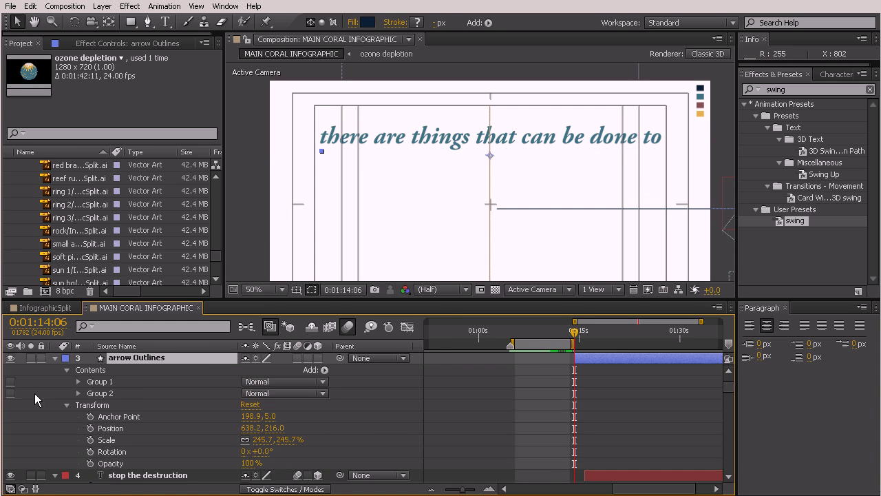
drag(10, 382, 11, 393)
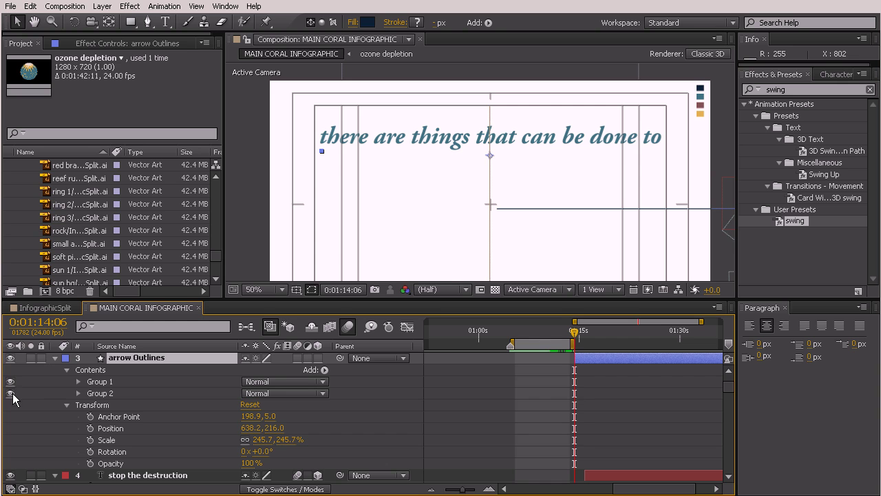
click(479, 221)
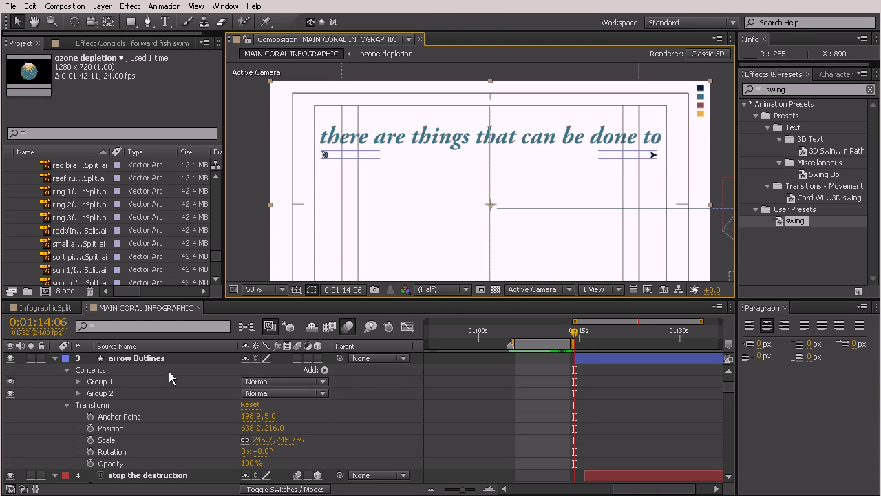
Step: Nudge Shape Layer 1 up and to the left until its line joins the arrow's tail and head below the first text line
scroll(172, 374, up, 1)
click(143, 374)
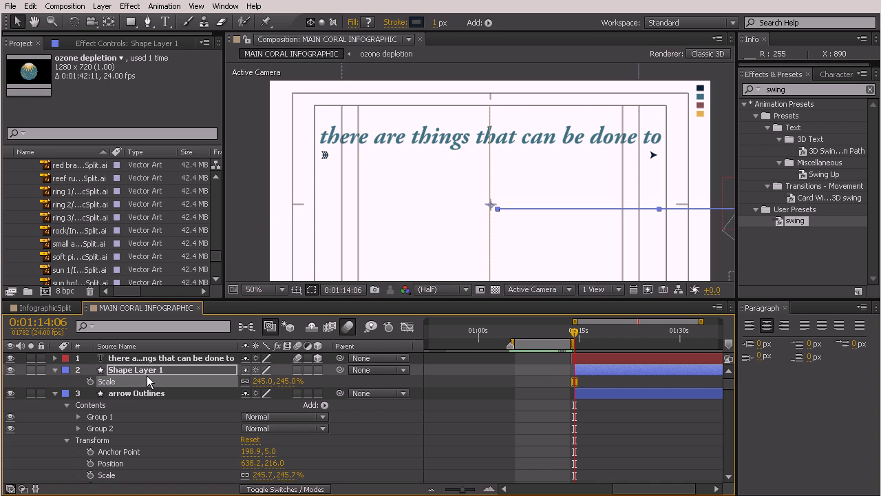
key(shift+Up)
key(shift+Up)
key(shift+Up)
key(shift+Up)
key(shift+Up)
key(shift+Up)
key(shift+Up)
key(shift+Up)
key(shift+Up)
key(shift+Up)
key(shift+Up)
key(shift+Up)
key(shift+Up)
key(shift+Up)
key(shift+Up)
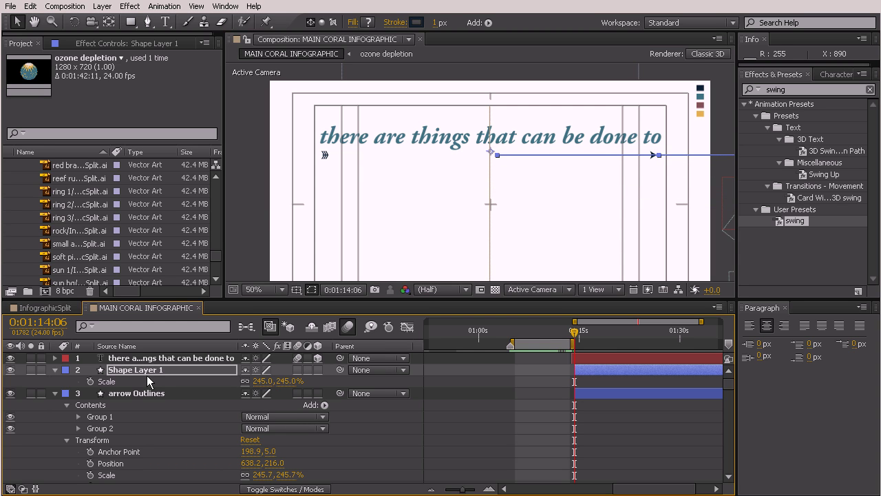
key(shift+Left)
key(shift+Left)
key(shift+Left)
key(shift+Left)
key(shift+Left)
key(shift+Left)
key(shift+Left)
key(shift+Left)
key(shift+Left)
key(shift+Left)
key(shift+Left)
key(shift+Left)
key(shift+Left)
key(shift+Left)
key(shift+Left)
key(shift+Left)
key(shift+Left)
key(shift+Left)
key(shift+Left)
key(shift+Left)
key(shift+Left)
key(shift+Left)
key(shift+Left)
key(shift+Left)
click(434, 234)
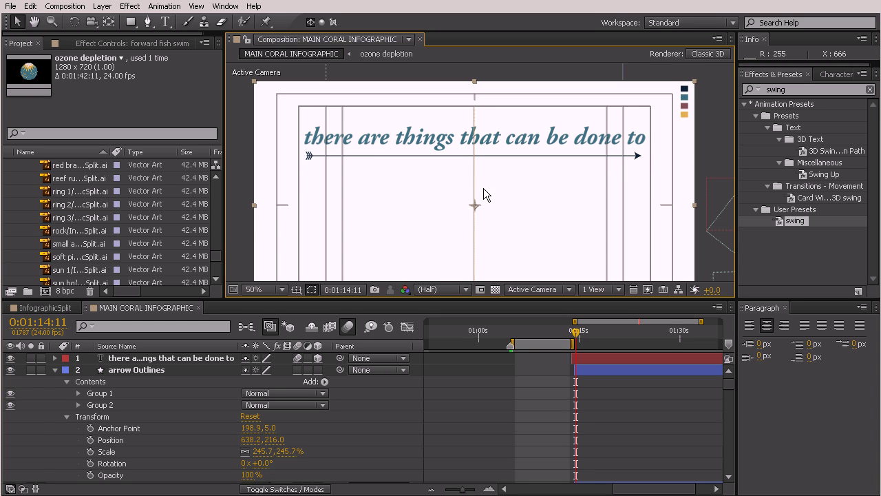
Step: Add Trim Paths to the arrowhead shape, Group 1, of the arrow Outlines layer
click(113, 393)
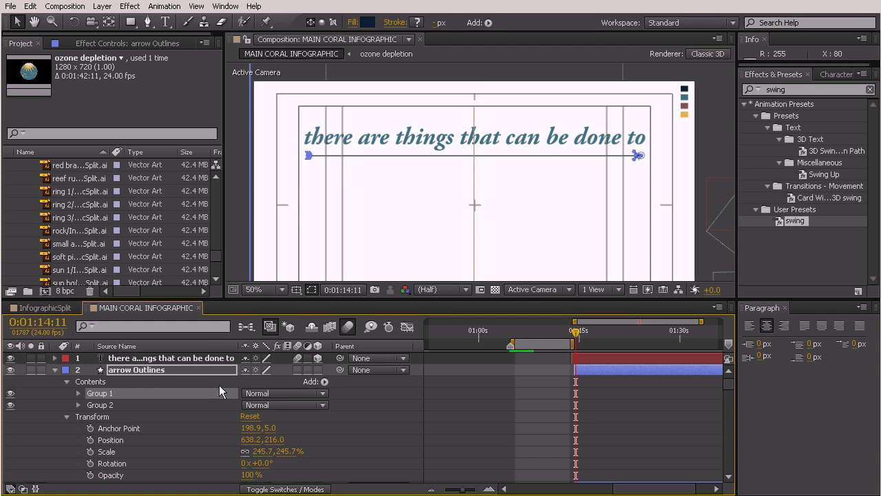
click(324, 381)
click(369, 493)
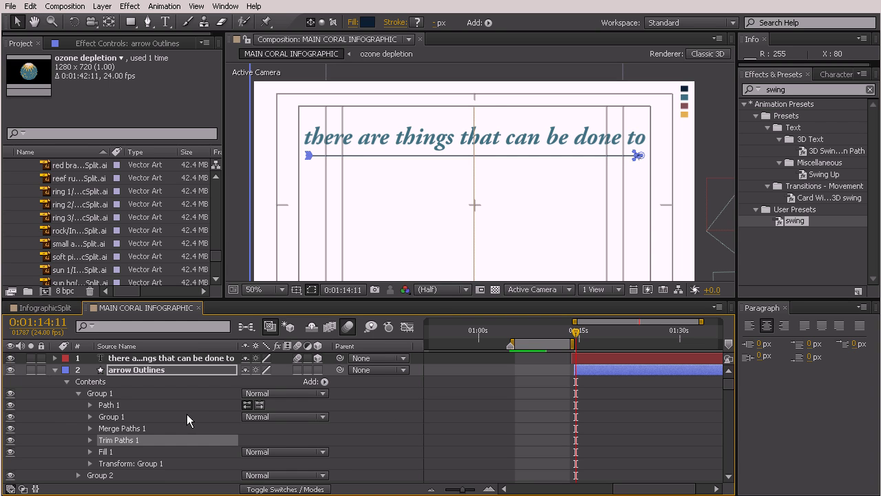
scroll(153, 417, down, 3)
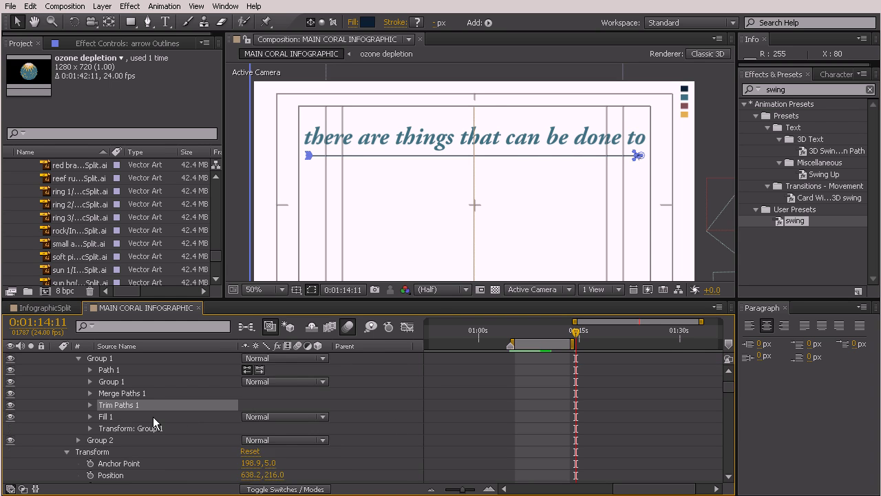
scroll(153, 416, up, 3)
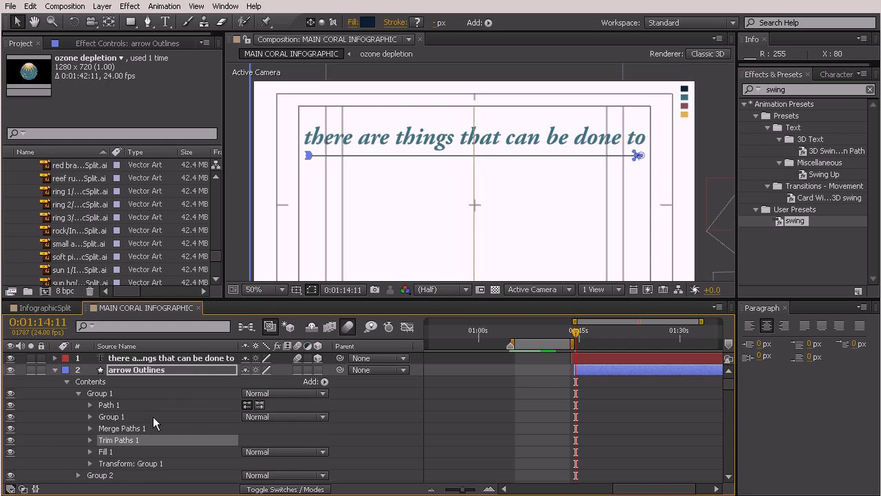
click(110, 394)
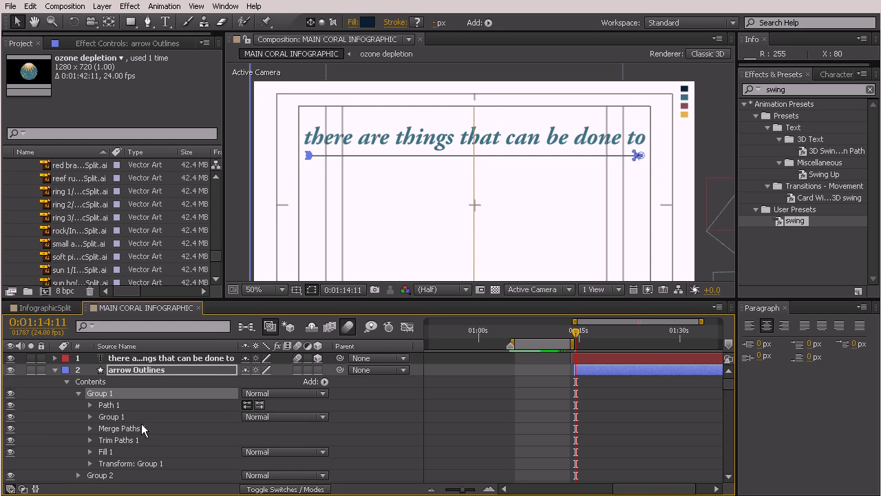
Step: Expand Trim Paths 1 in the arrowhead's Group 1 and set its End to 67%
scroll(155, 437, down, 1)
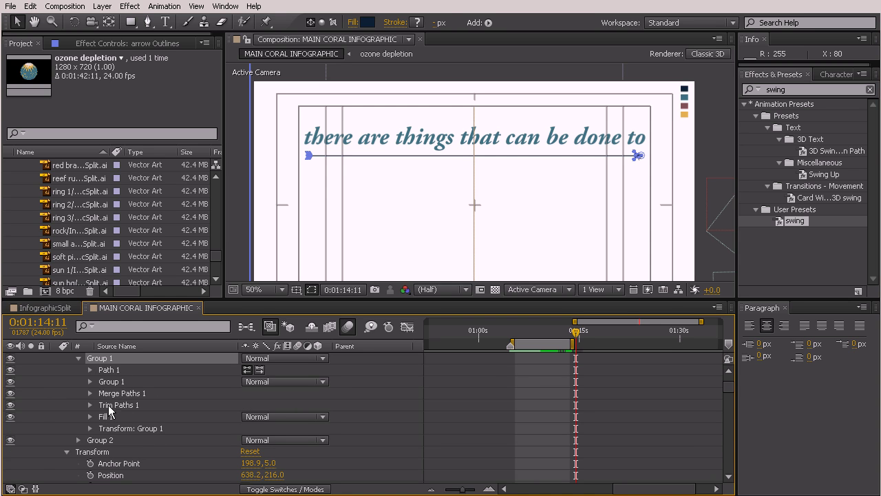
click(111, 406)
click(90, 404)
click(395, 204)
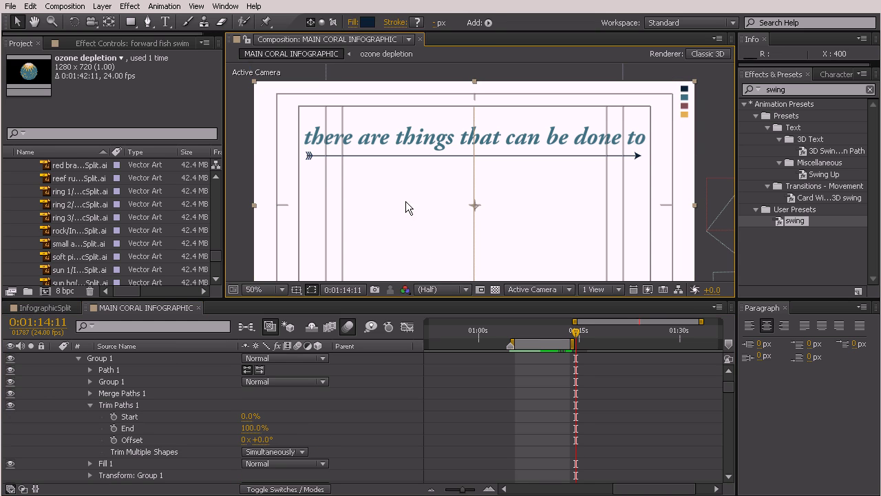
click(311, 153)
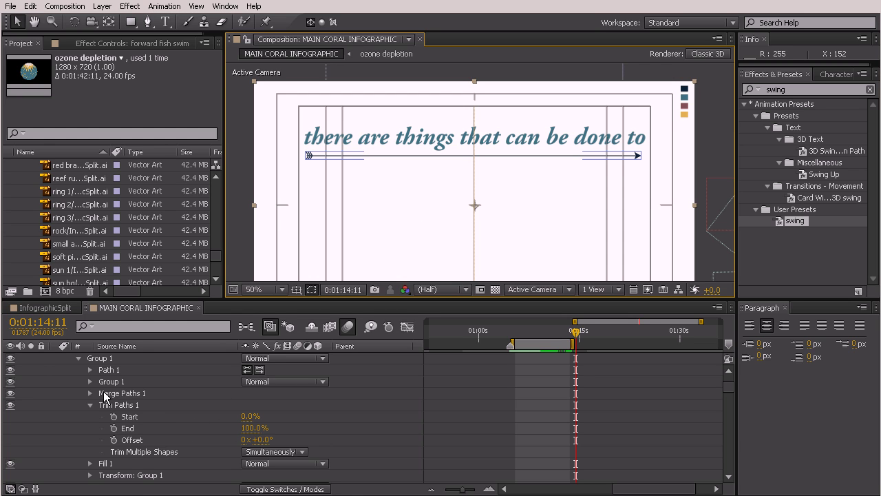
click(242, 427)
drag(244, 428, 238, 428)
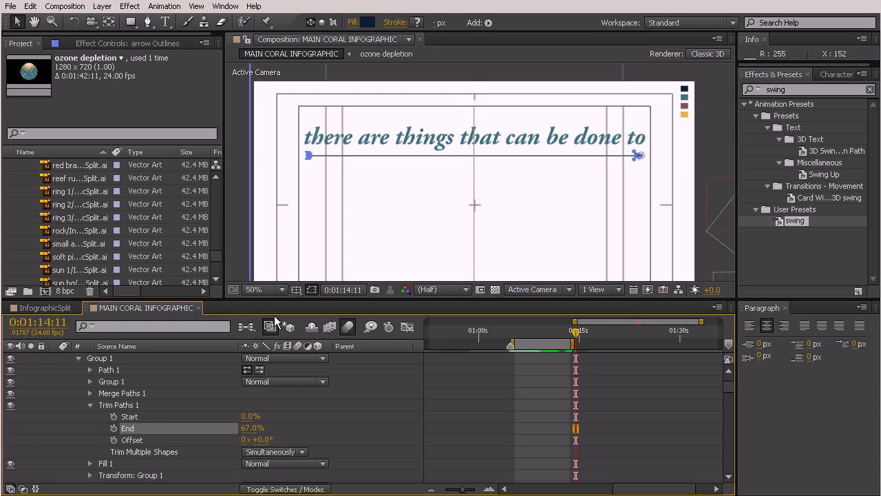
click(386, 218)
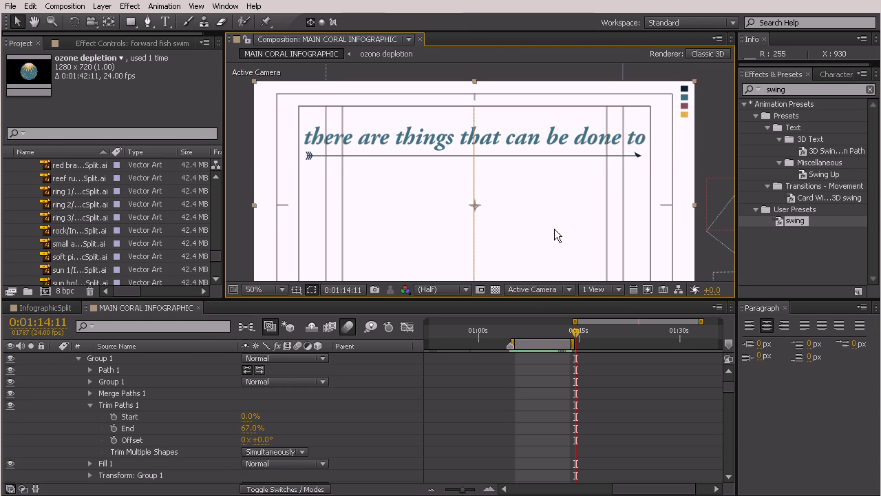
click(90, 360)
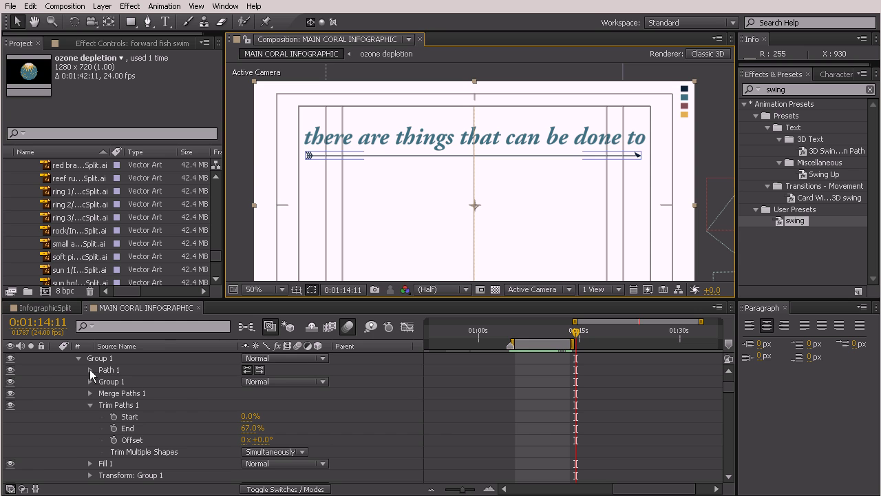
Step: Add Trim Paths to the arrow tail, Group 2, of the arrow Outlines layer and set its End to 73%
scroll(202, 400, down, 3)
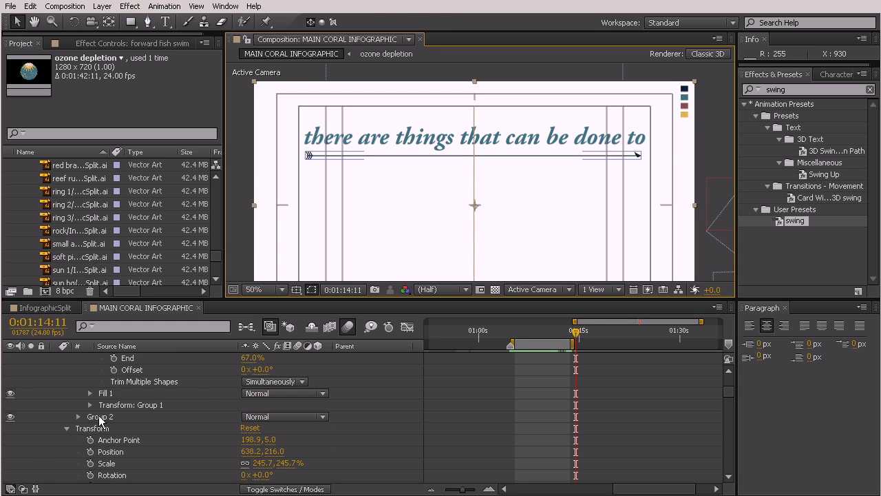
click(99, 417)
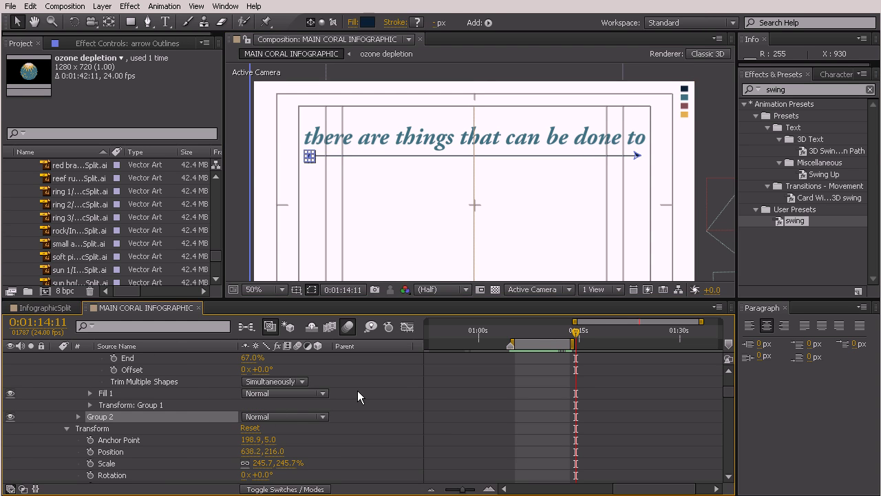
scroll(344, 404, up, 5)
click(326, 382)
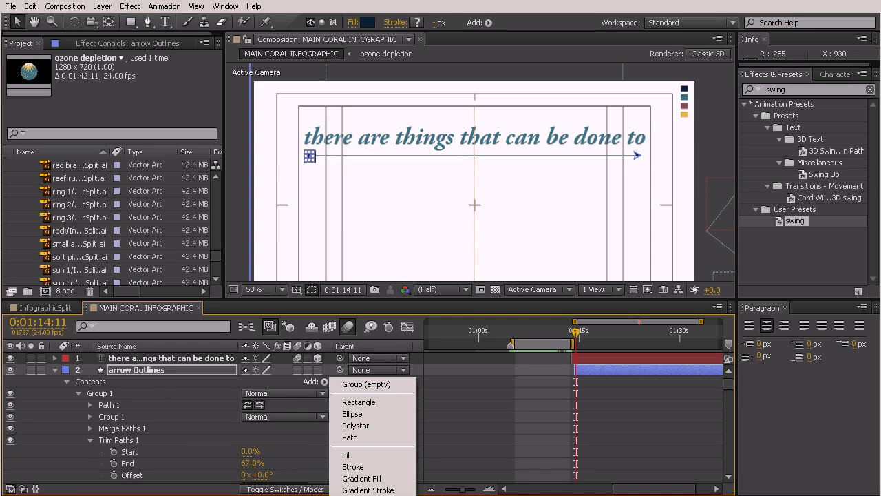
click(360, 495)
scroll(170, 421, down, 2)
click(90, 406)
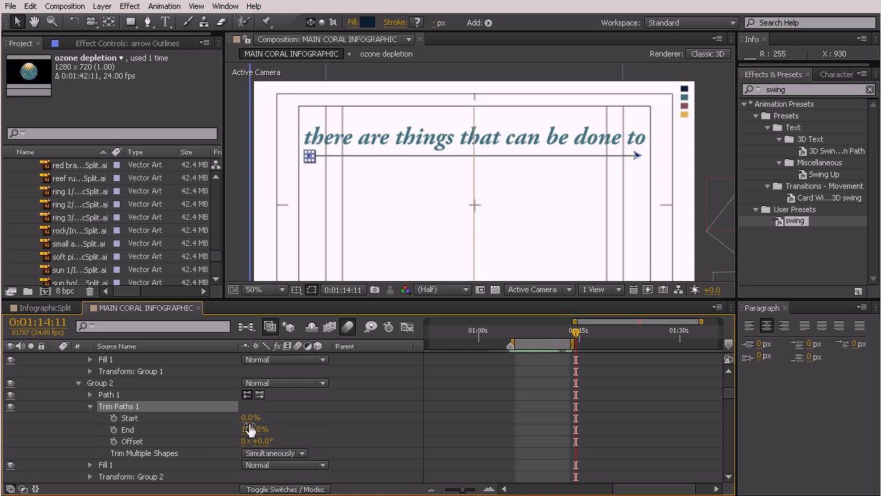
drag(252, 430, 228, 429)
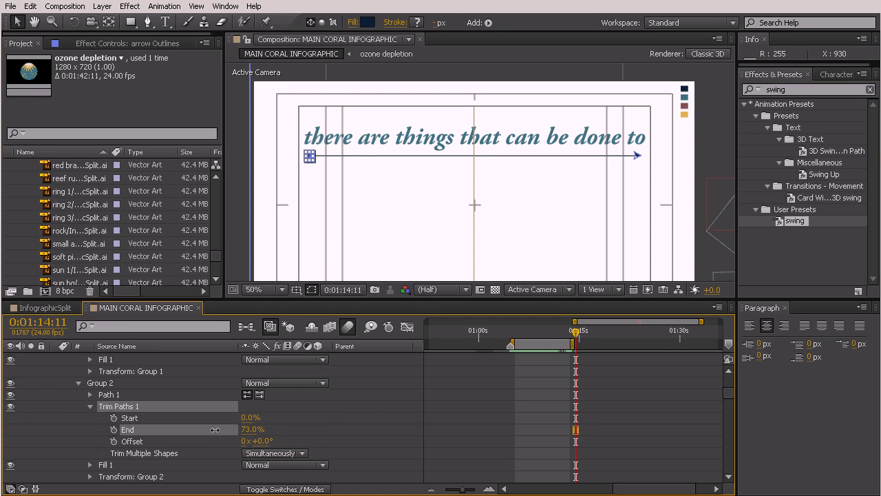
click(359, 402)
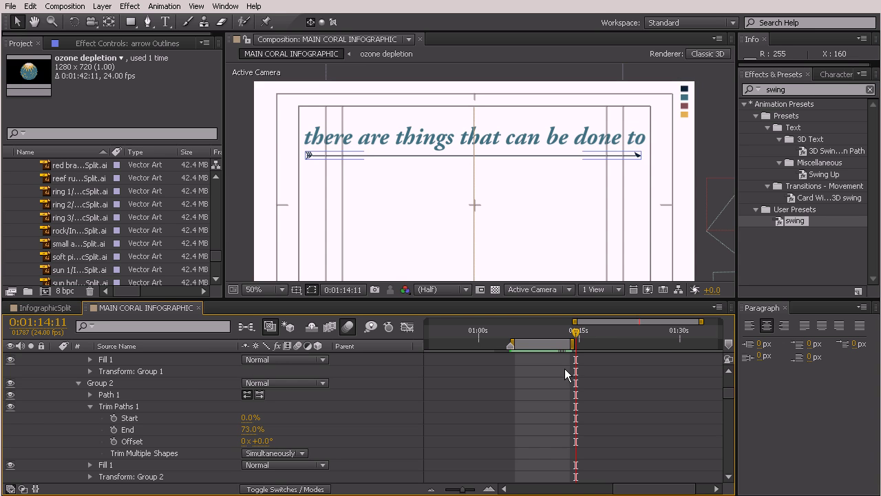
Step: Keyframe the End of the arrow tail's Trim Paths at 0% at 0:01:14:06
scroll(562, 376, down, 5)
mouse_move(577, 337)
mouse_down()
mouse_move(558, 337)
mouse_move(583, 342)
mouse_move(563, 344)
mouse_move(576, 355)
mouse_up()
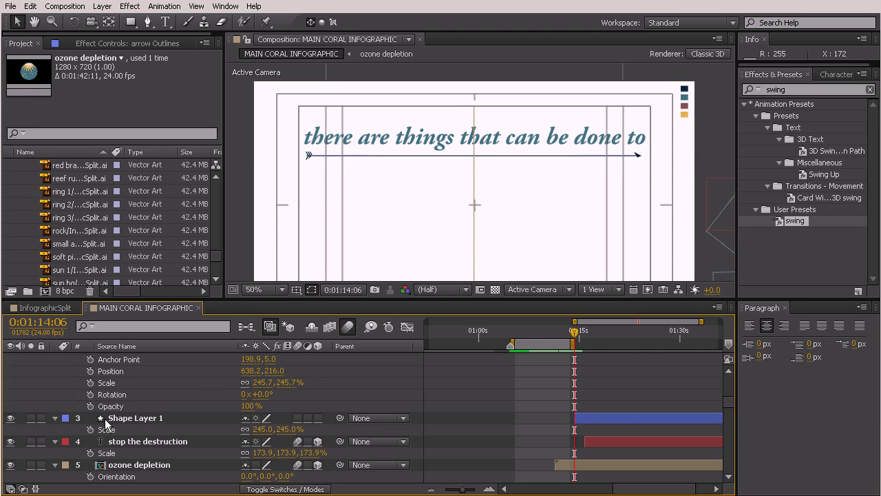
click(138, 418)
scroll(139, 411, up, 1)
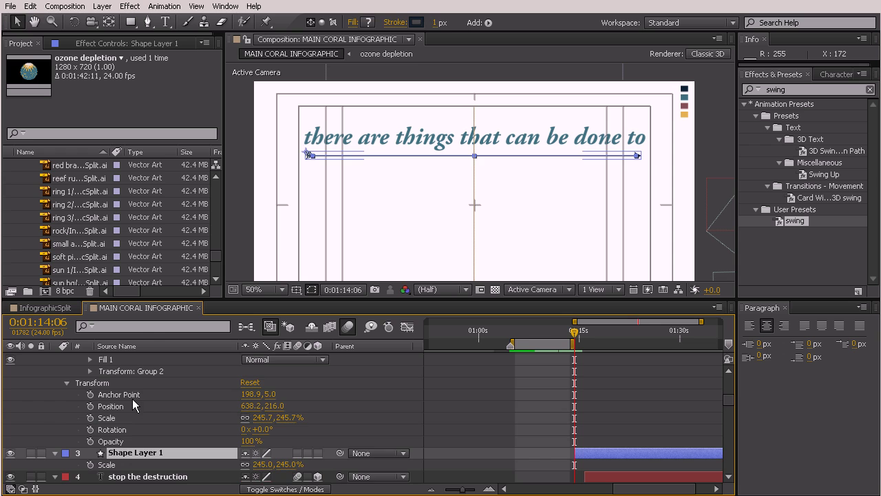
scroll(130, 406, up, 1)
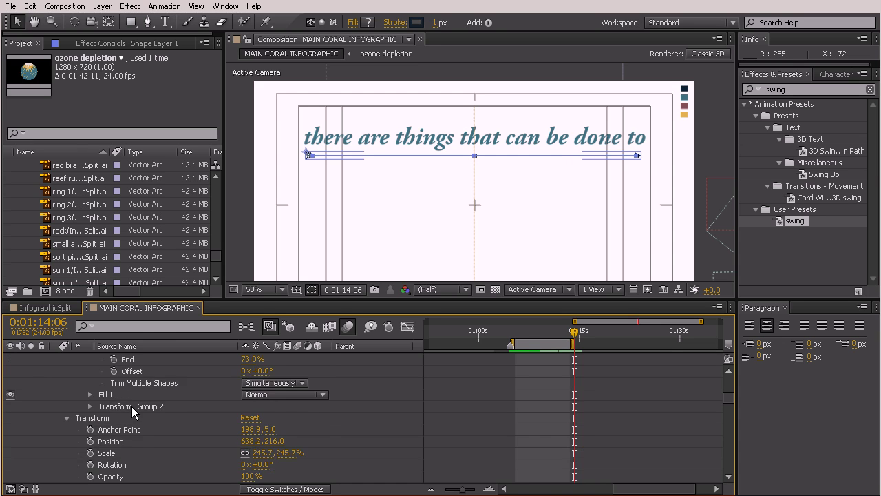
scroll(131, 406, up, 1)
click(129, 371)
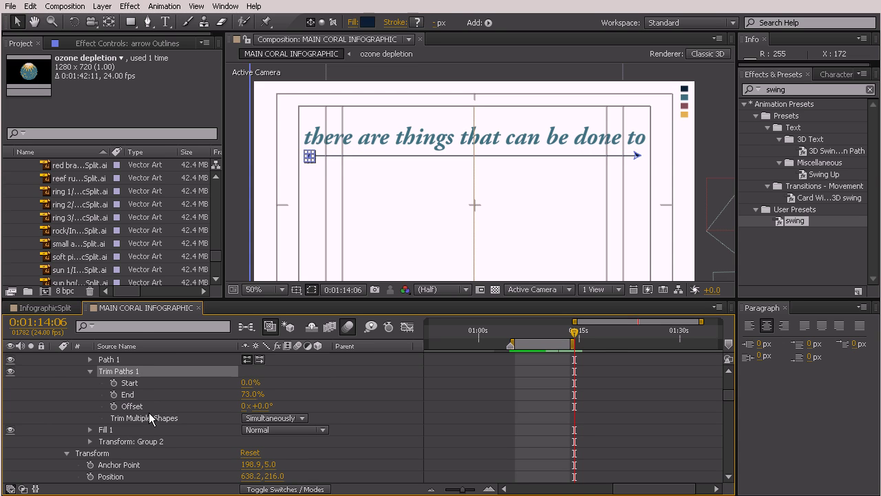
drag(253, 394, 147, 397)
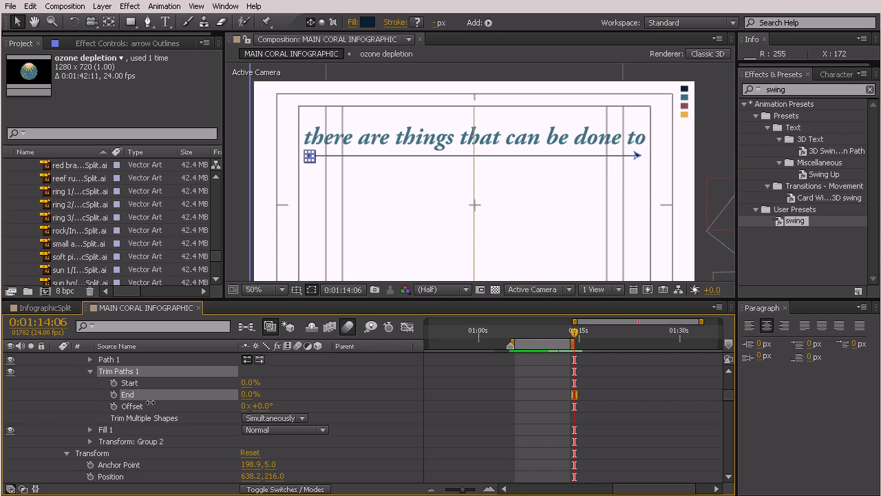
click(113, 394)
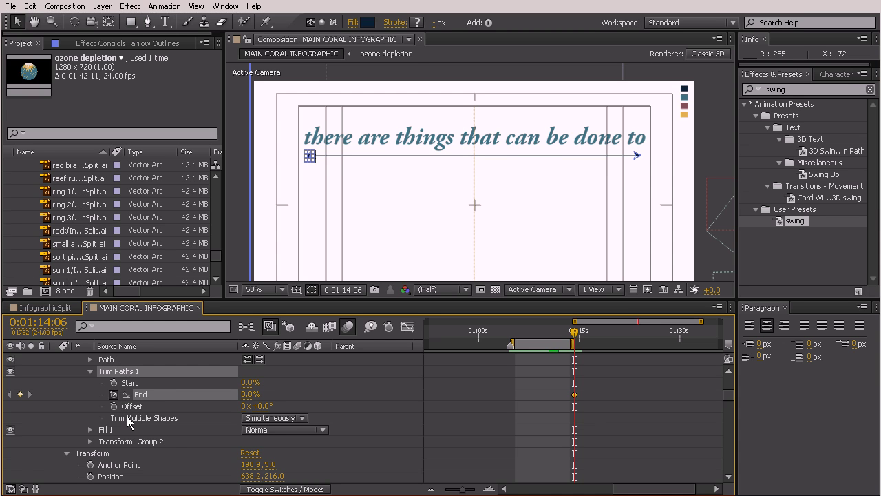
Step: Five frames on, at 0:01:14:11, keyframe the End of the arrow tail's Trim Paths at 100%
key(Page_Down)
key(Page_Down)
key(Page_Down)
key(Page_Down)
key(Page_Down)
click(250, 394)
text(100)
key(Return)
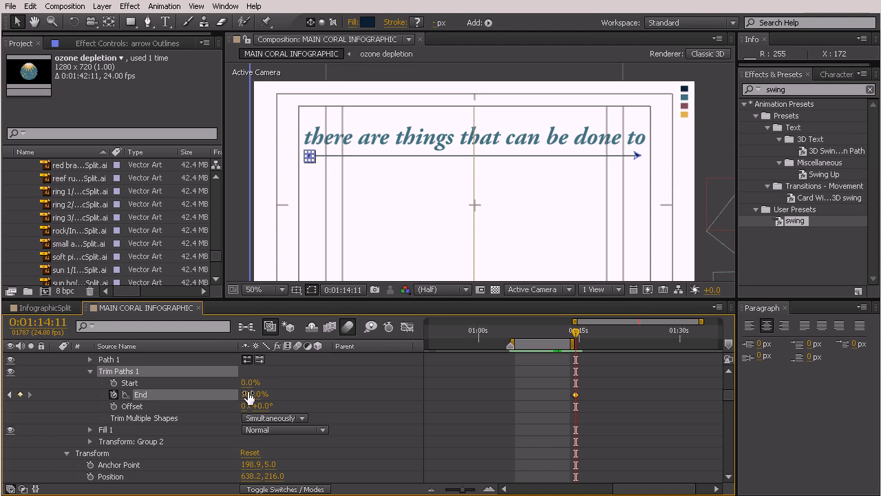
click(537, 369)
Step: Narrow the work area to a short span around the arrow tail's keyframes and preview the animation
drag(563, 343, 574, 344)
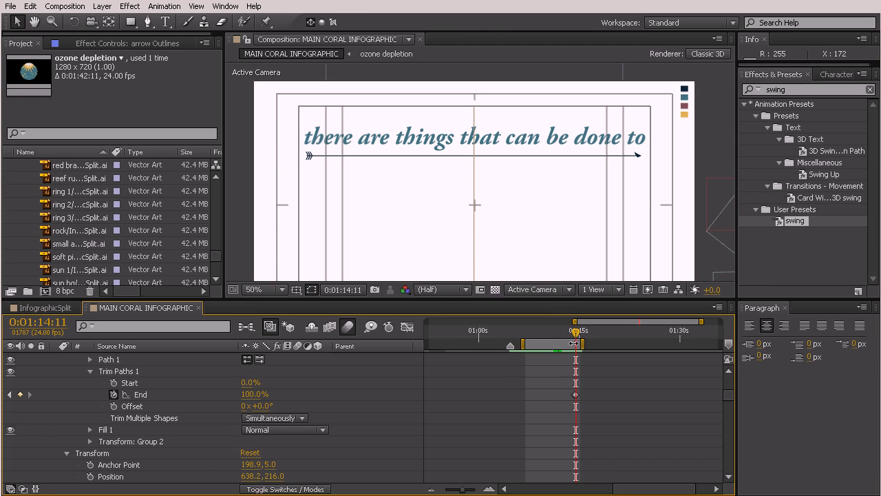
drag(522, 344, 565, 344)
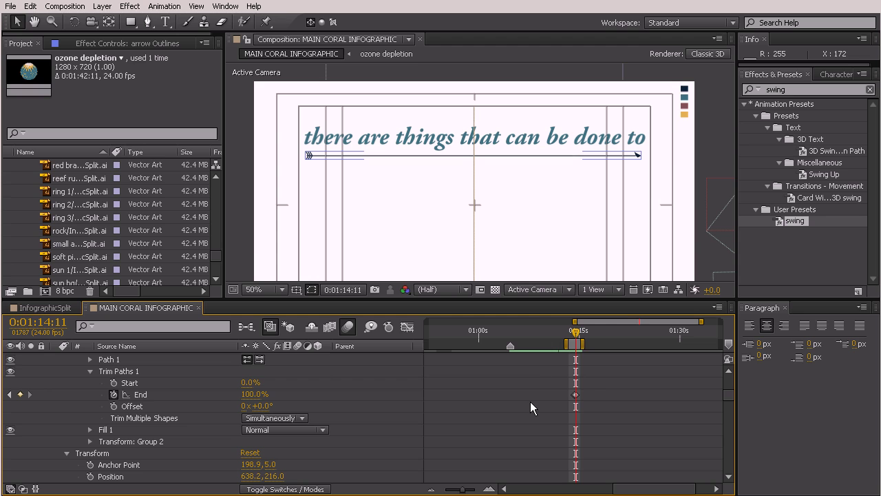
key(KP_0)
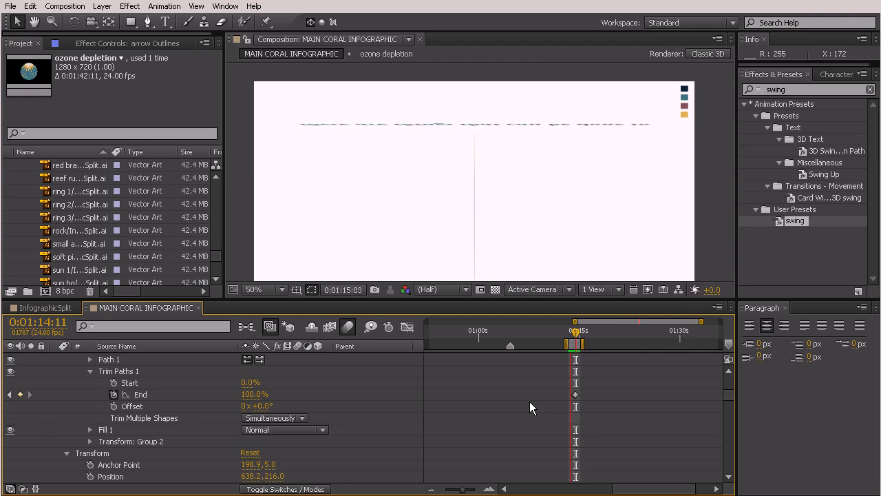
key(space)
Step: Return to 0:01:14:11 and add Trim Paths to the contents of Shape Layer 1, expanding its properties
drag(578, 332, 580, 331)
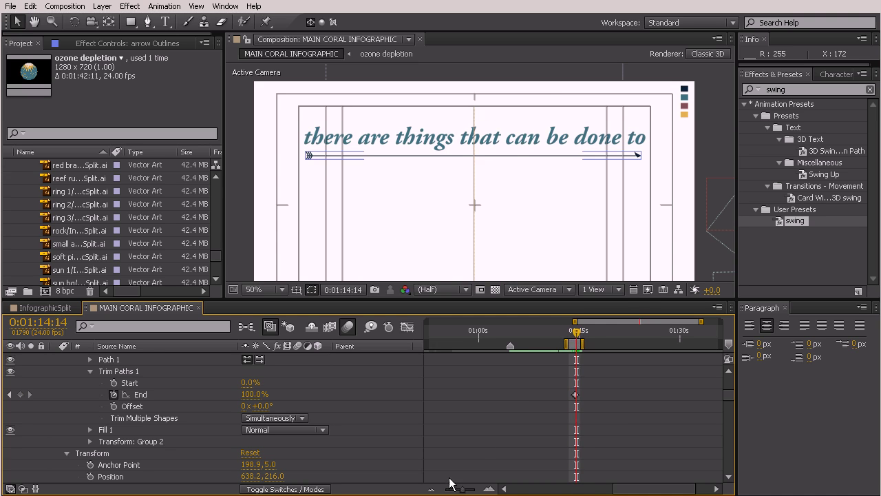
drag(467, 490, 472, 490)
drag(574, 332, 570, 335)
scroll(385, 393, up, 5)
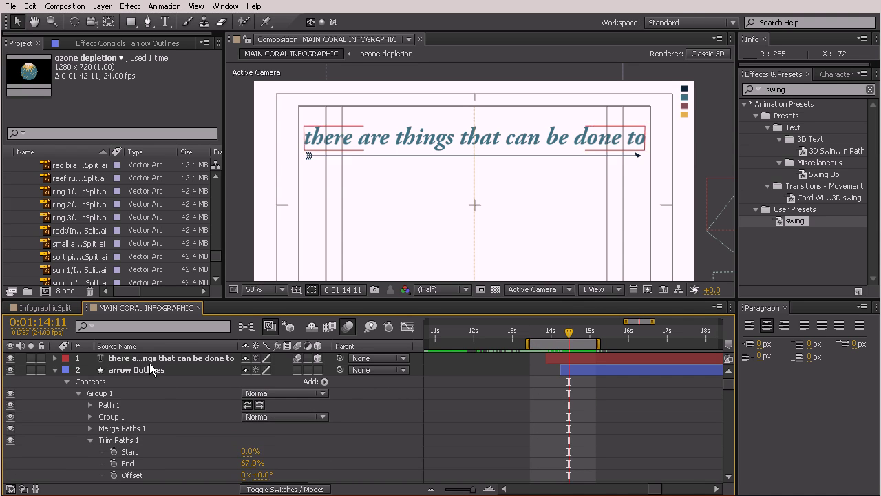
click(151, 370)
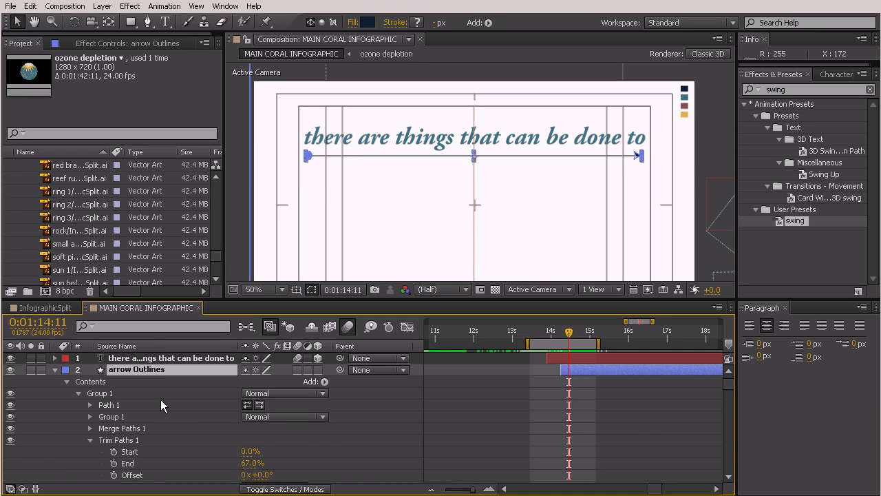
scroll(161, 404, down, 10)
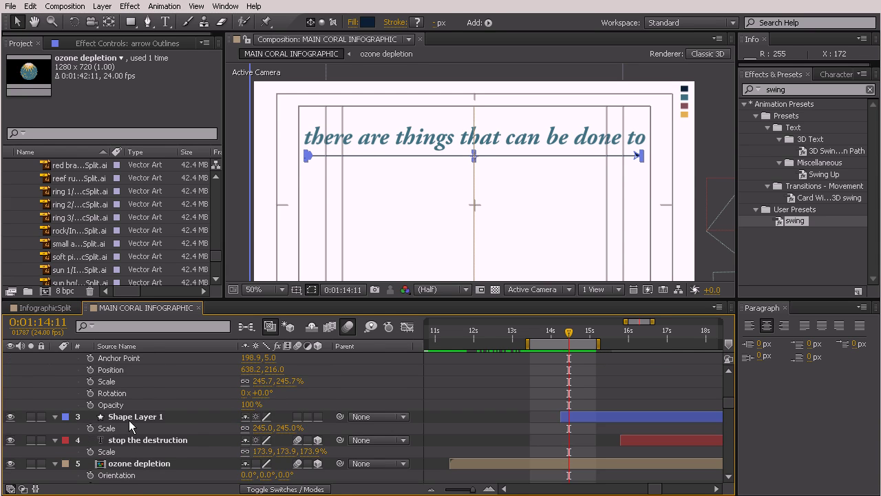
click(132, 417)
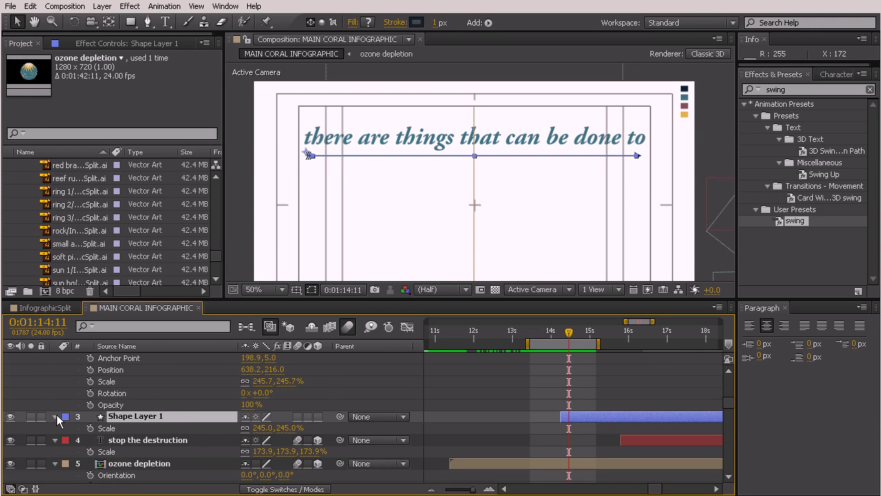
click(55, 416)
click(55, 417)
click(323, 407)
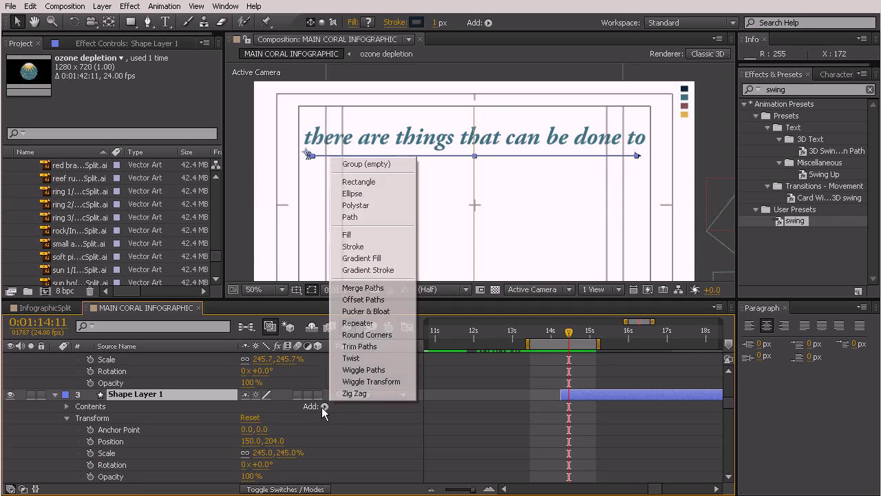
click(343, 402)
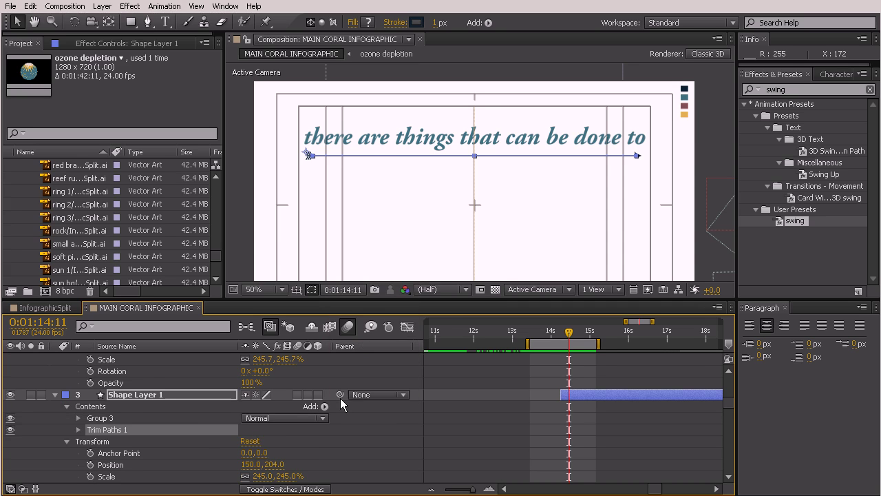
click(76, 429)
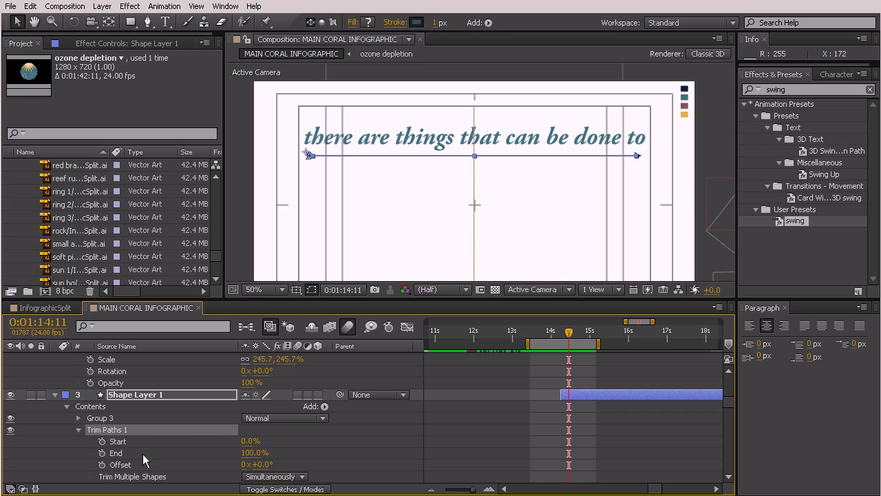
Step: Keyframe the End of Shape Layer 1's Trim Paths from 0% at 0:01:14:11 to 100% at 0:01:14:21
drag(255, 452, 156, 452)
click(102, 453)
click(102, 453)
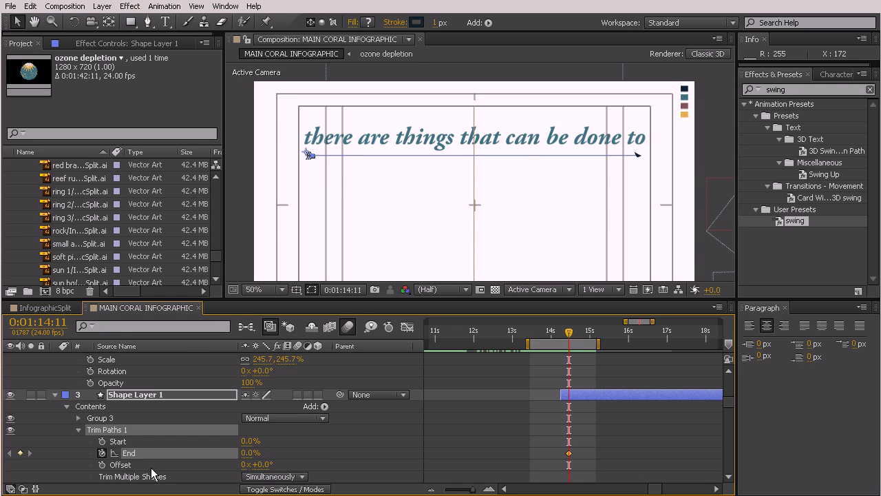
key(shift+Page_Down)
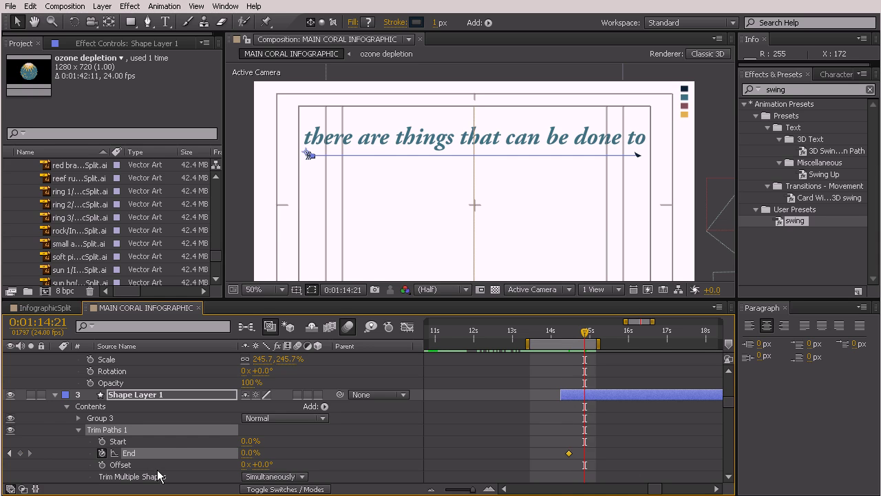
drag(248, 453, 491, 448)
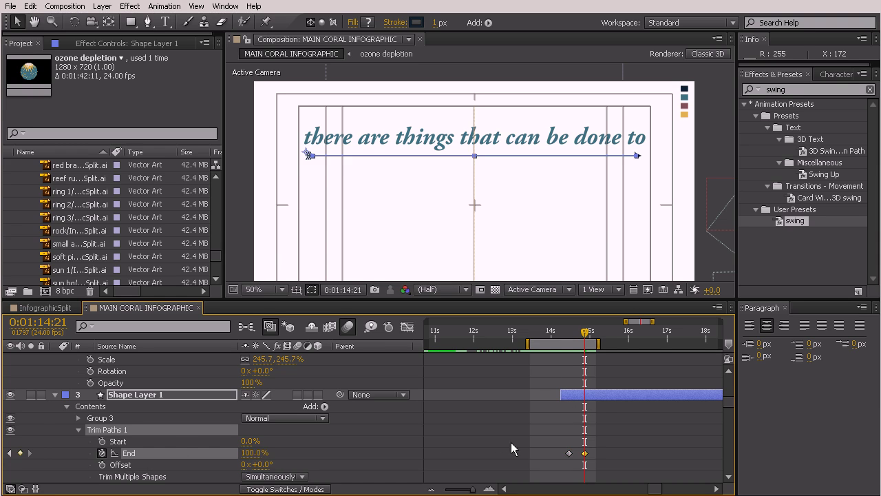
click(622, 418)
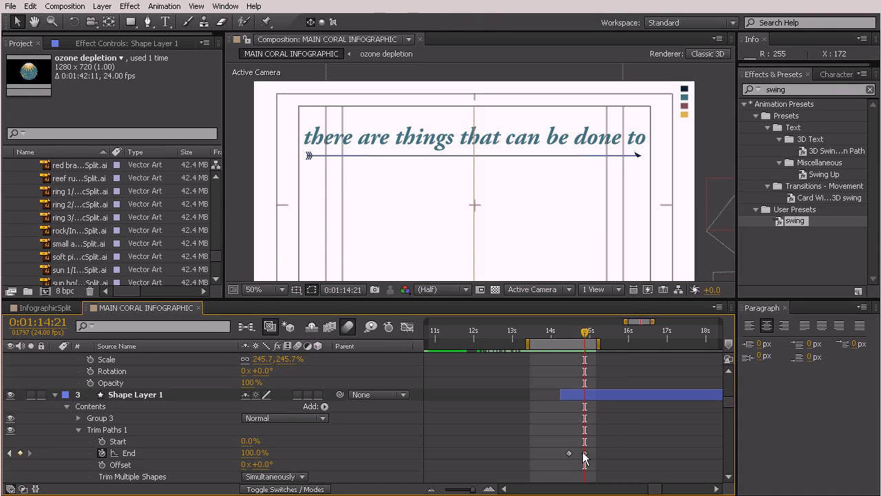
click(584, 453)
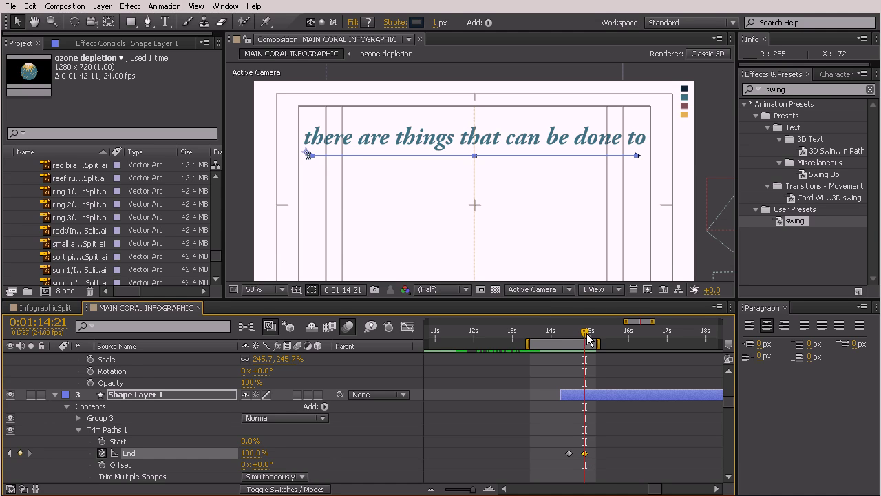
Step: Keyframe the End of the arrowhead's Trim Paths in Group 1 at 0% at 0:01:14:21
scroll(599, 396, down, 3)
scroll(600, 390, up, 4)
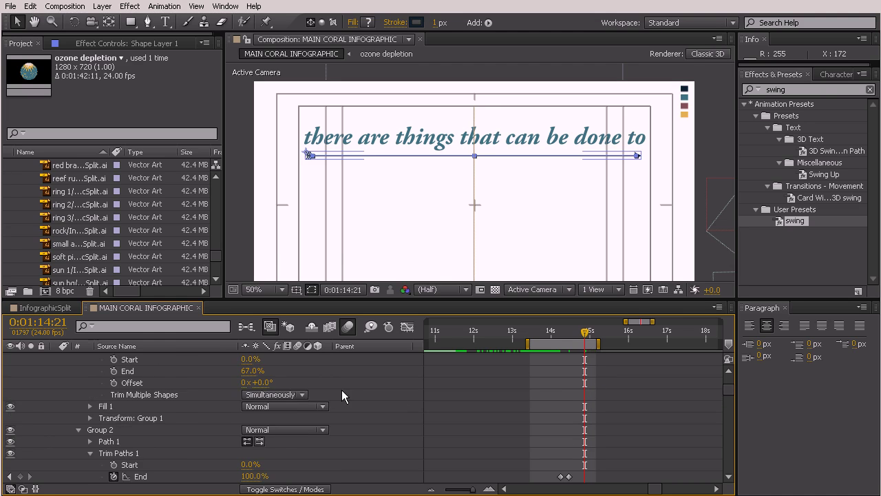
scroll(341, 389, up, 1)
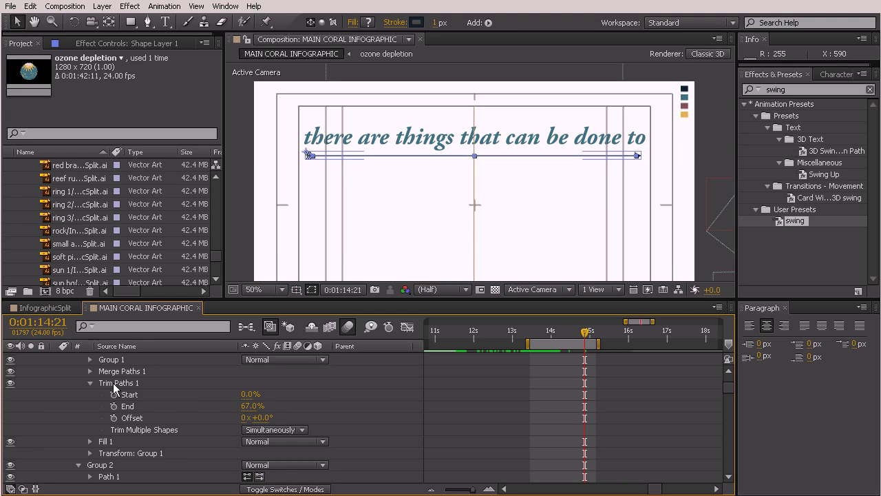
drag(251, 408, 112, 406)
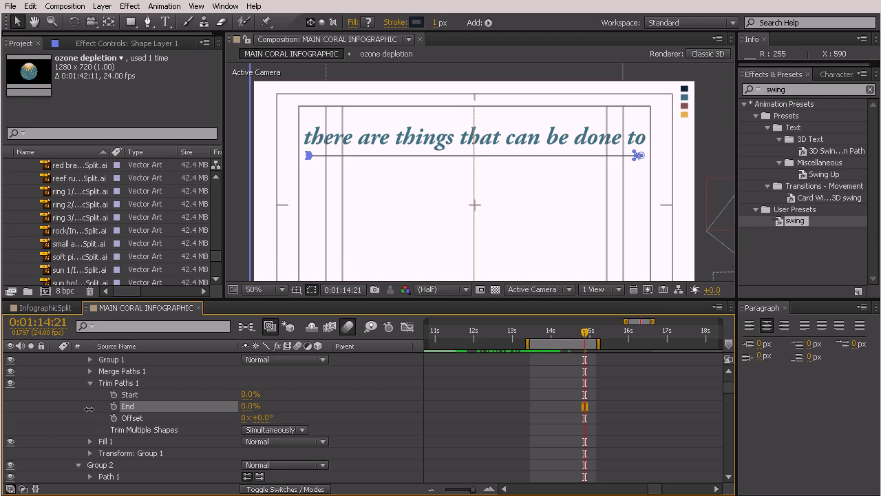
click(113, 406)
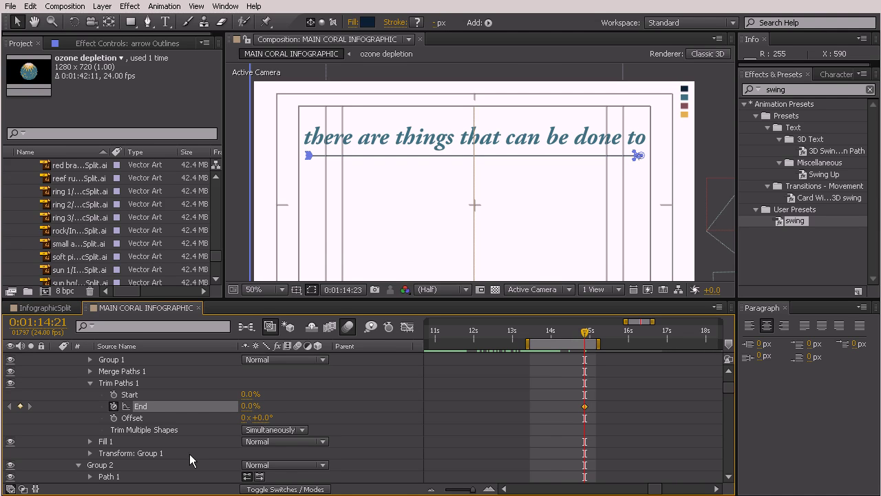
Step: Five frames on, at 0:01:15:02, keyframe the End of the arrowhead's Trim Paths at 100%
key(Page_Down)
key(Page_Down)
key(Page_Down)
key(Page_Down)
key(Page_Down)
drag(248, 406, 450, 398)
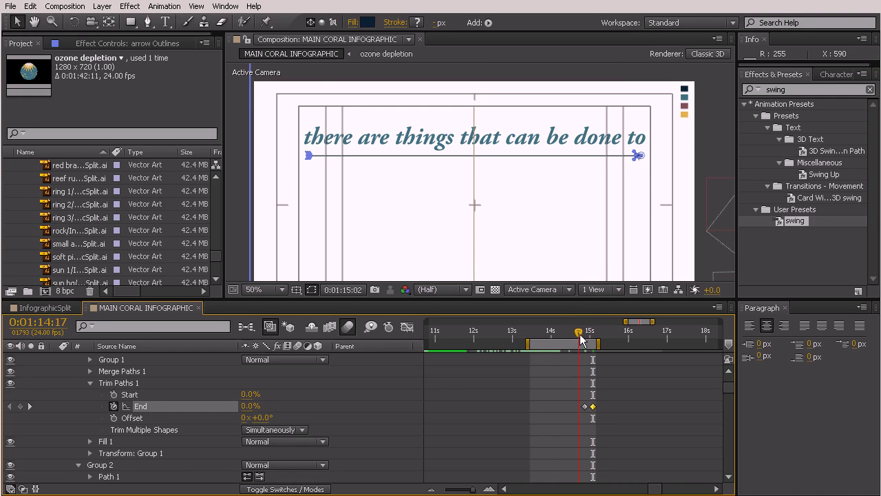
click(619, 368)
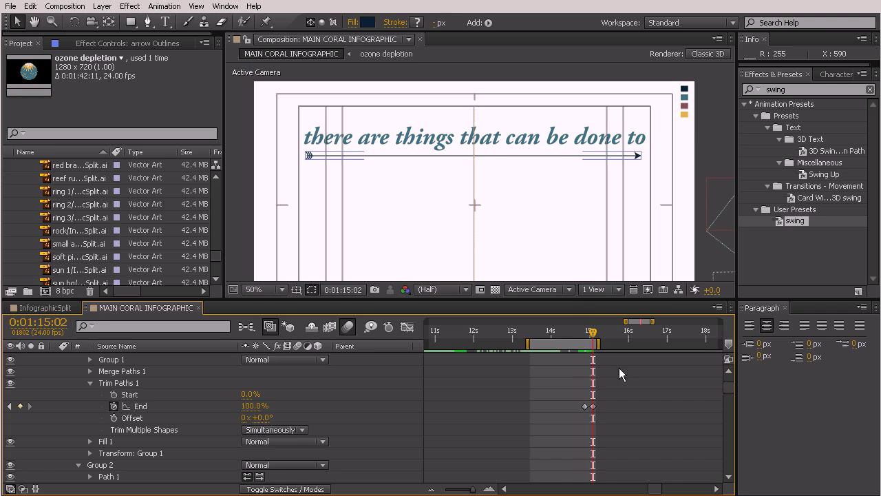
Step: Preview the title text and arrow drawing animation across the current work area
scroll(611, 396, down, 5)
scroll(612, 395, down, 3)
scroll(611, 395, up, 3)
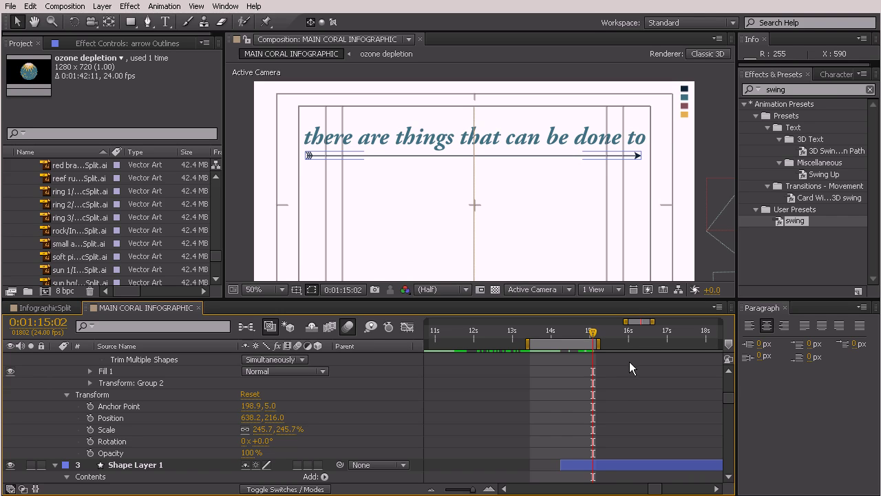
key(KP_0)
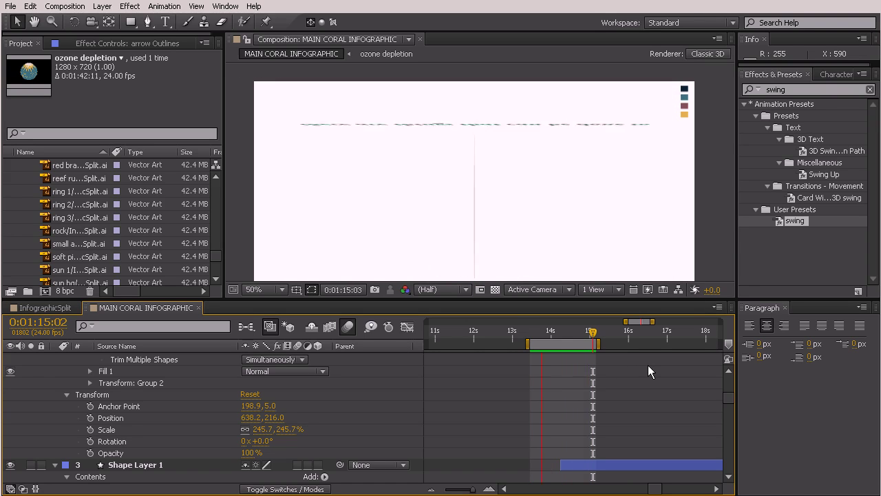
key(space)
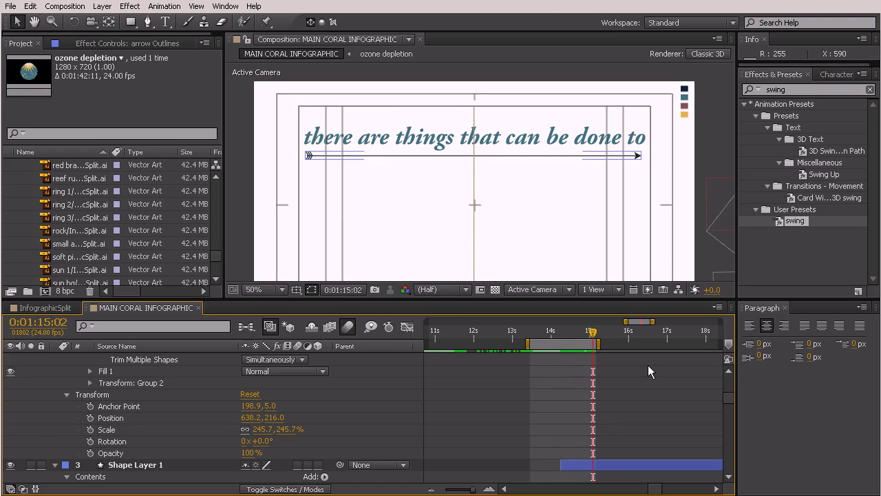
Step: Ease the last End keyframe of Shape Layer 1's Trim Paths, shape its curve to start fast and settle slowly, and preview the result
mouse_move(591, 348)
mouse_down()
mouse_move(557, 350)
mouse_move(585, 355)
mouse_up()
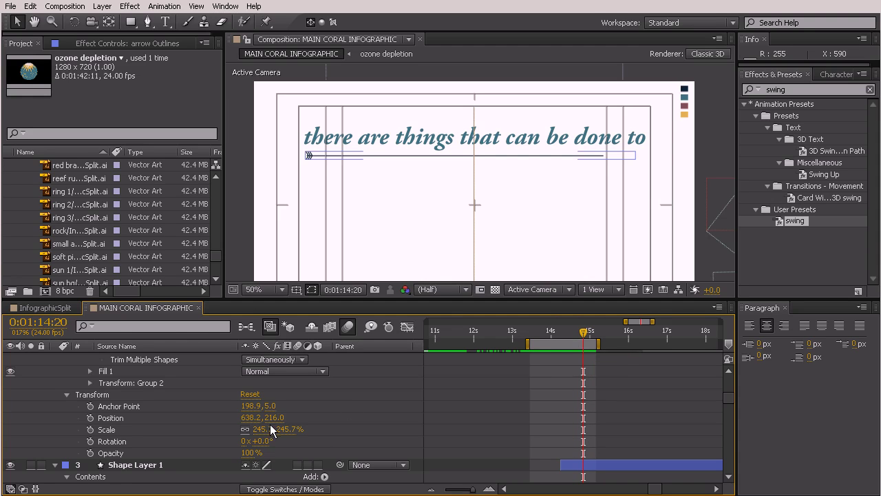
click(190, 463)
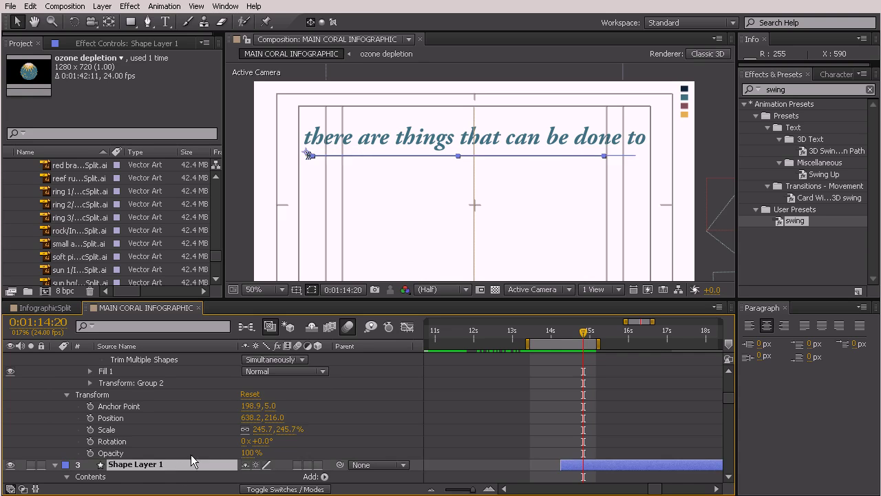
scroll(208, 442, down, 3)
scroll(208, 443, down, 3)
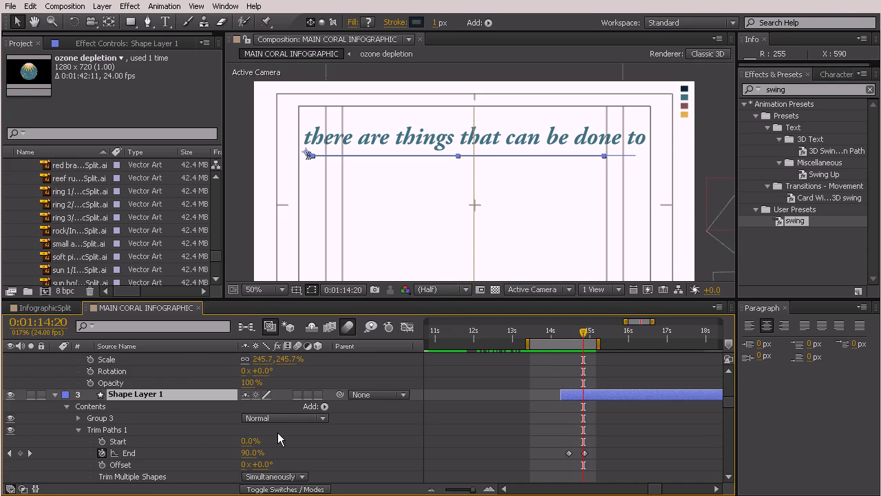
scroll(277, 432, down, 3)
drag(585, 430, 575, 403)
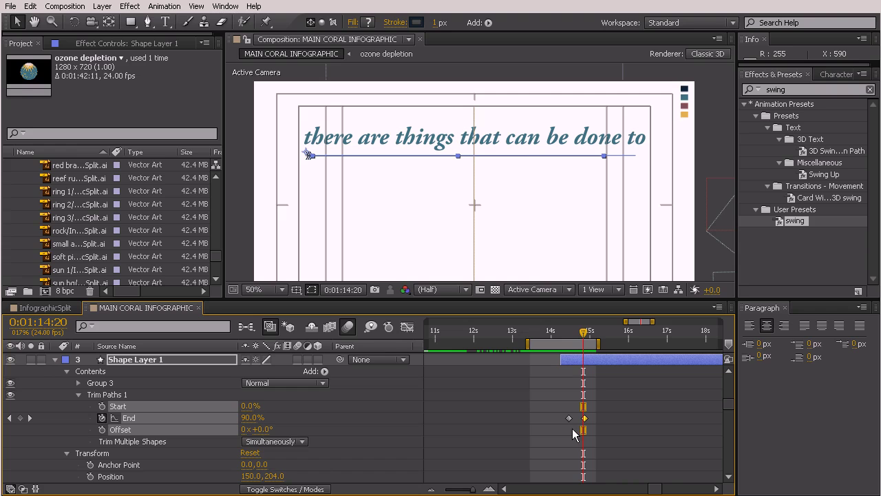
key(F9)
click(407, 326)
drag(577, 358, 558, 367)
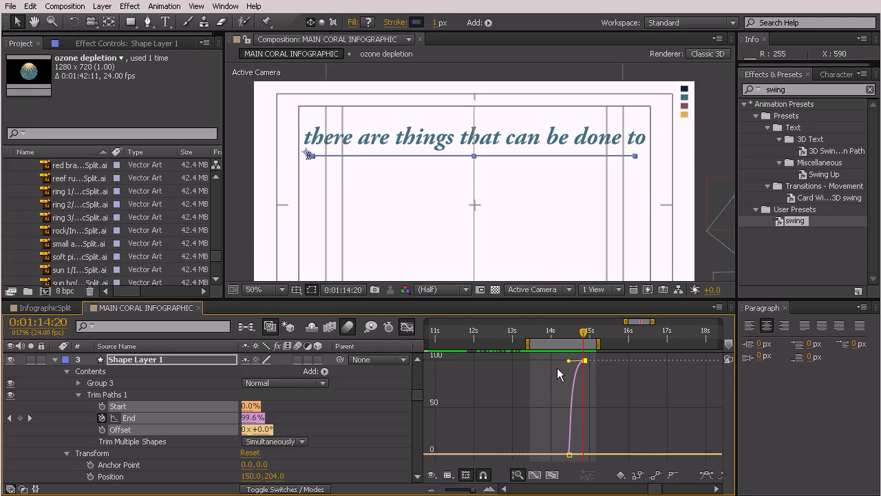
click(408, 326)
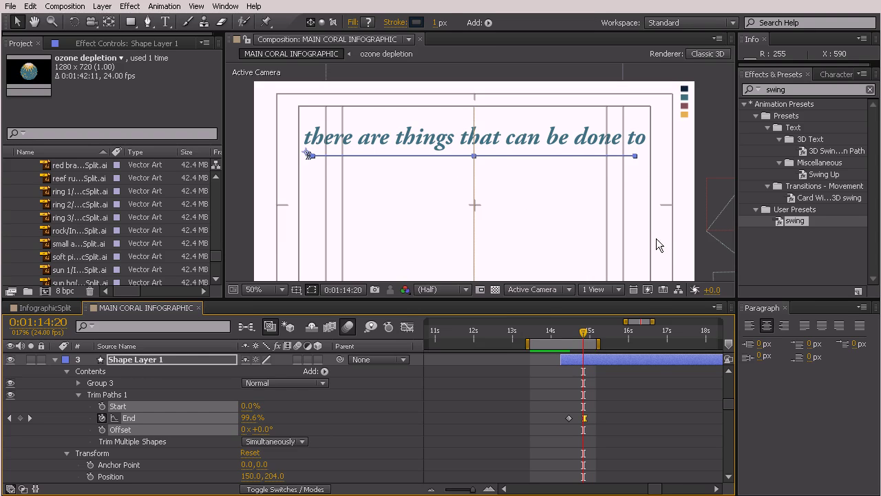
key(KP_0)
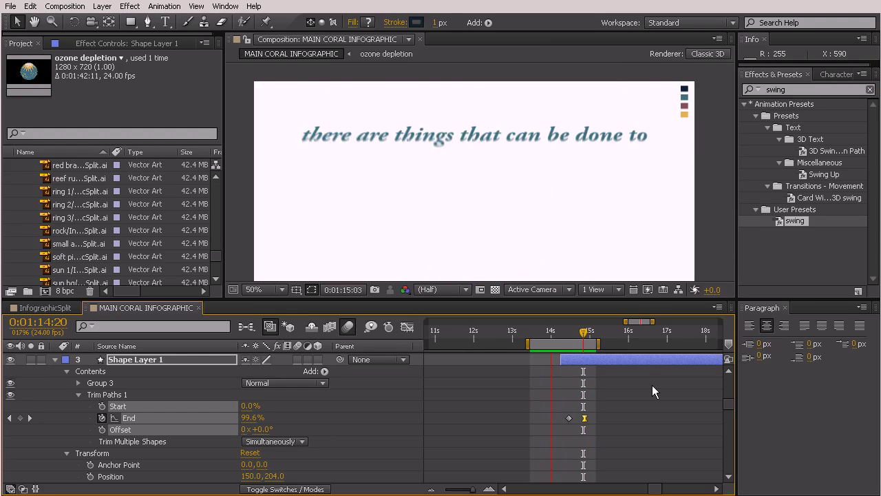
key(space)
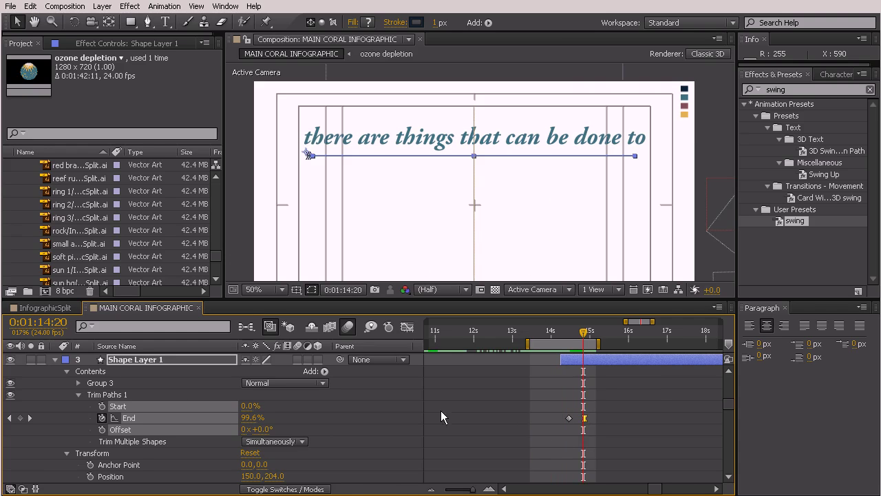
Step: Enable motion blur on Shape Layer 1 and arrow Outlines, and collapse both layers' properties
scroll(285, 375, up, 10)
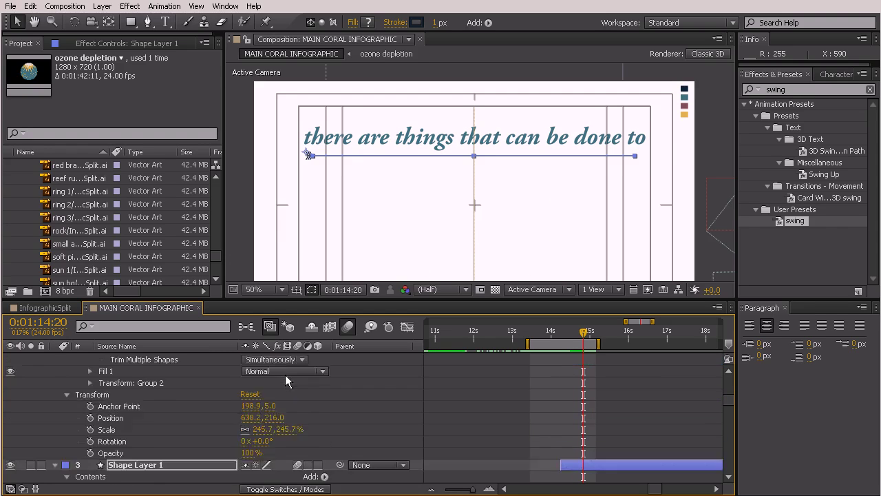
scroll(292, 368, up, 2)
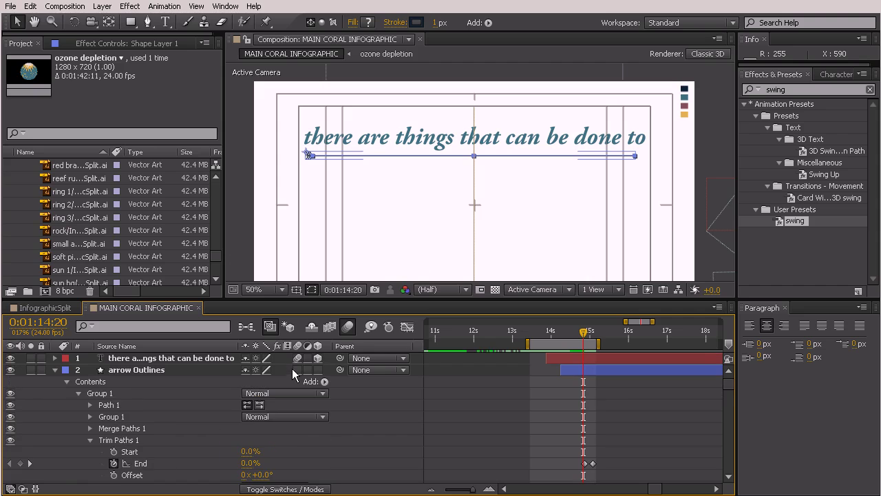
click(55, 369)
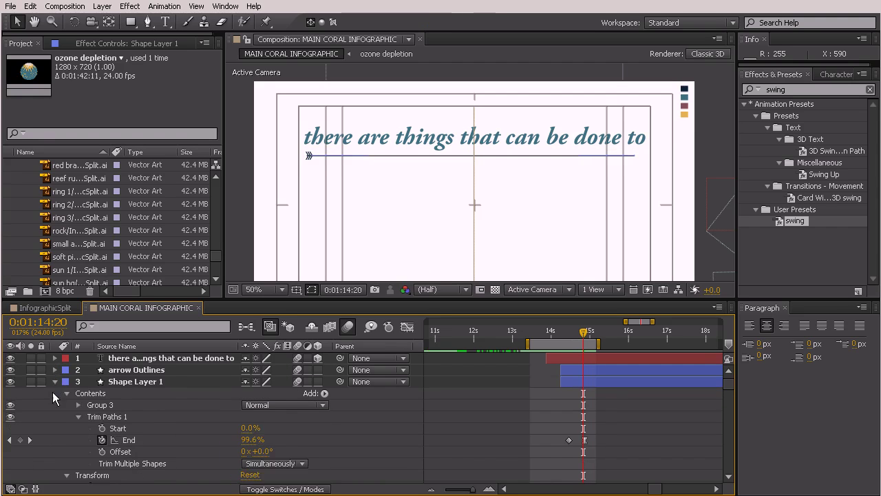
click(55, 382)
Step: Select the "stop the destruction" layer, extend the work area to about half a second past the 16s mark, and preview the whole title animation
click(177, 405)
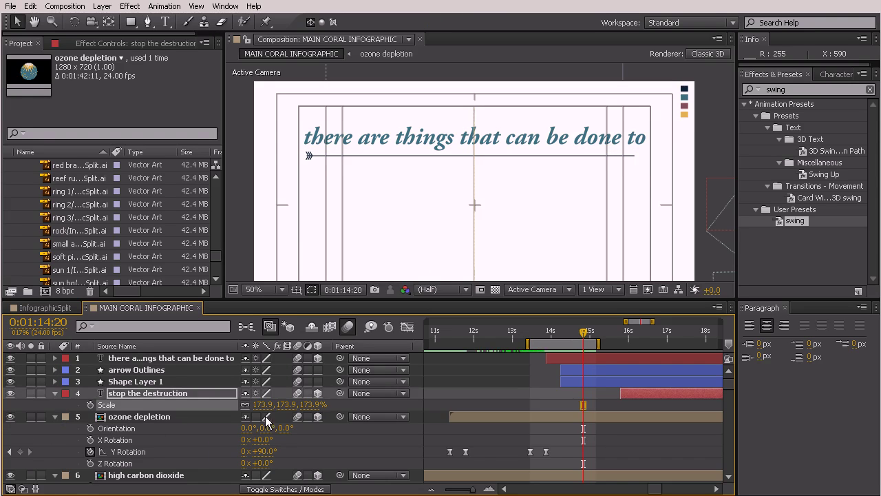
mouse_move(530, 333)
mouse_down()
mouse_move(629, 358)
mouse_move(546, 354)
mouse_move(651, 345)
mouse_up()
drag(583, 334, 638, 343)
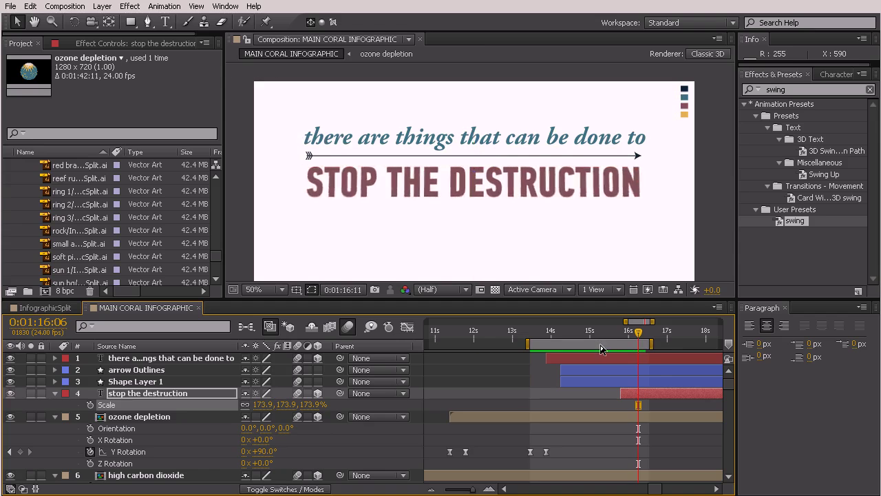
key(space)
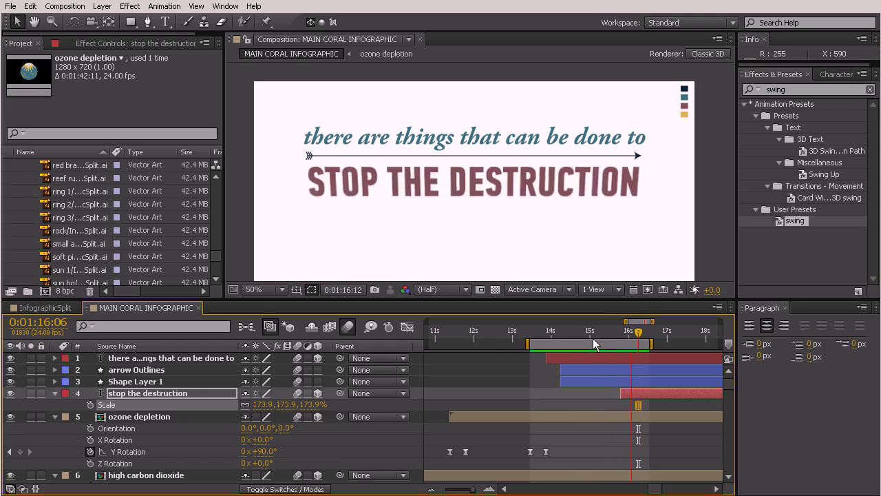
key(space)
Step: Set the current time to 0:01:16:12, near the end of the work area
click(648, 335)
drag(648, 339, 648, 367)
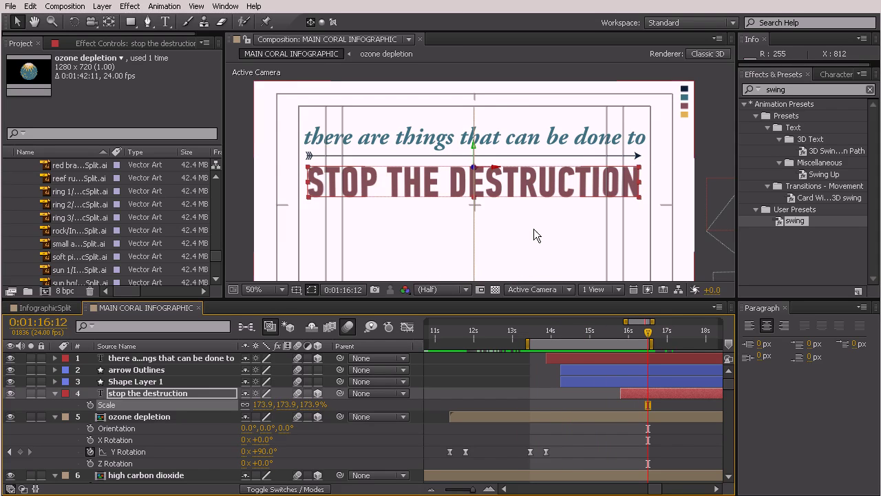
drag(533, 235, 536, 121)
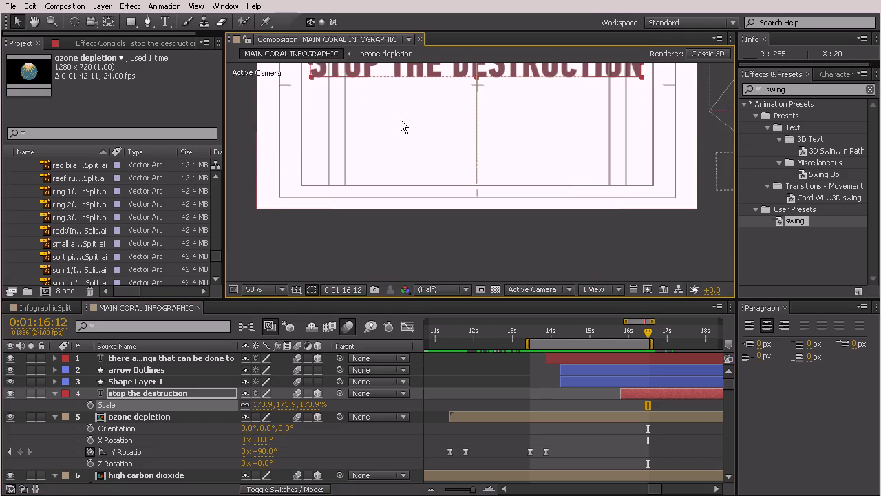